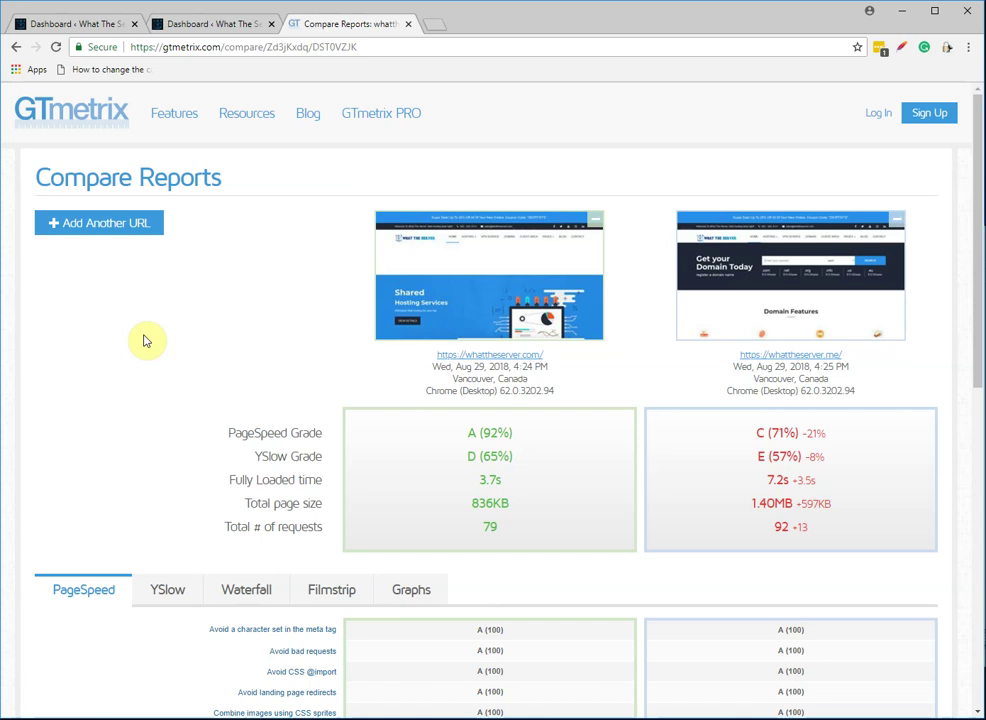
# Step: Compare the summary grades and PageSpeed results of whattheserver.com and whattheserver.me in the GTmetrix report
pyautogui.scroll(-1, 172, 340)
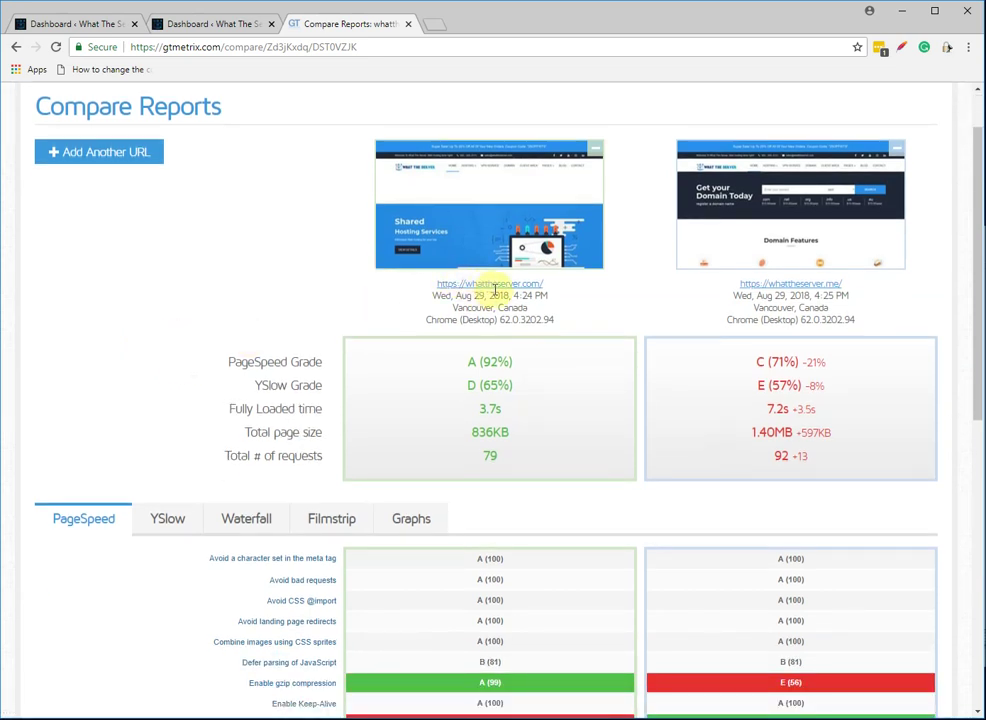
pyautogui.scroll(-1, 475, 395)
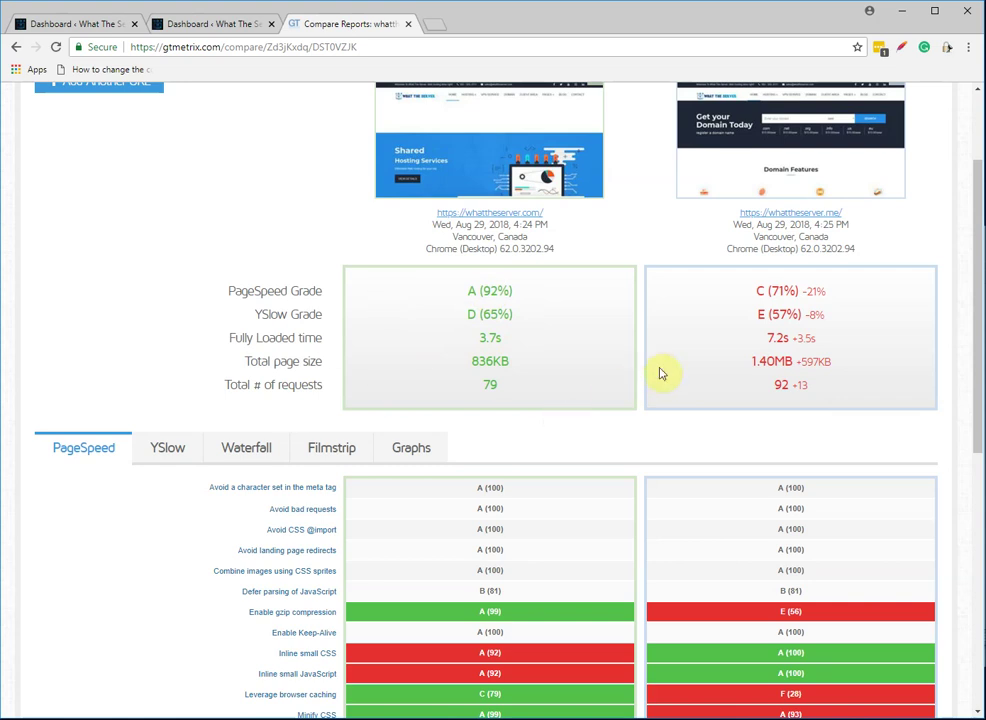
pyautogui.scroll(1, 841, 387)
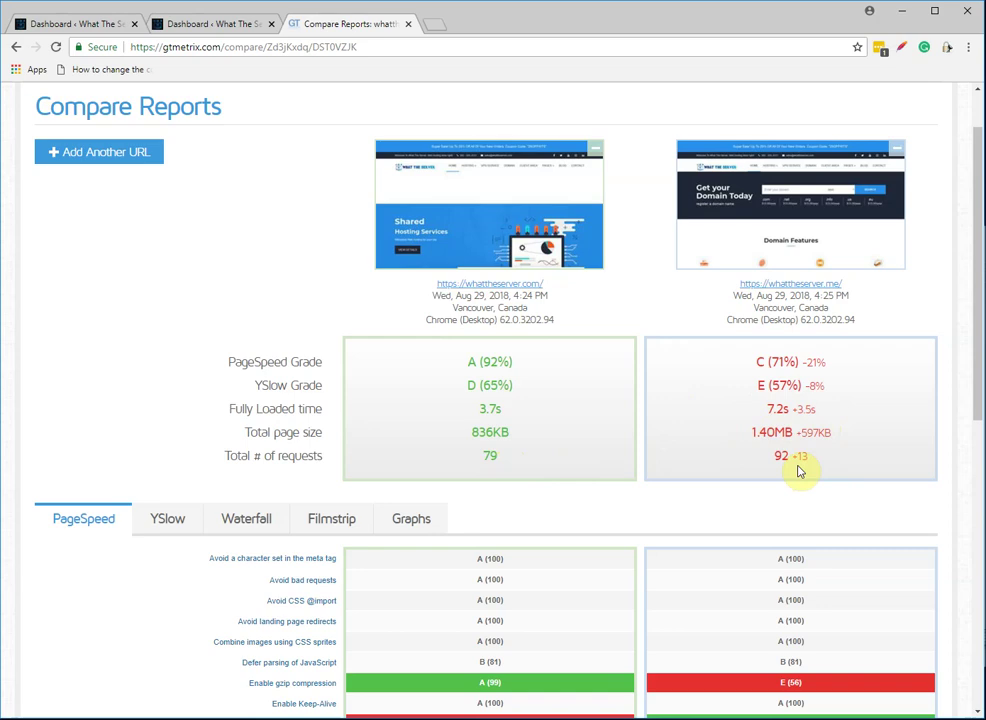
pyautogui.scroll(-2, 601, 432)
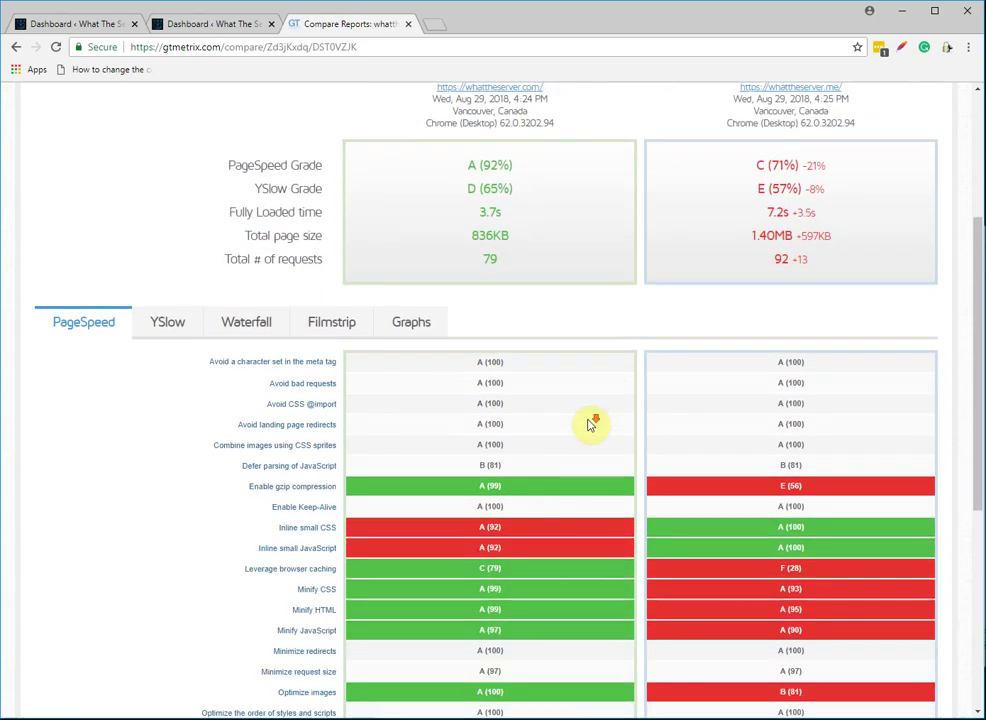
pyautogui.scroll(-2, 590, 425)
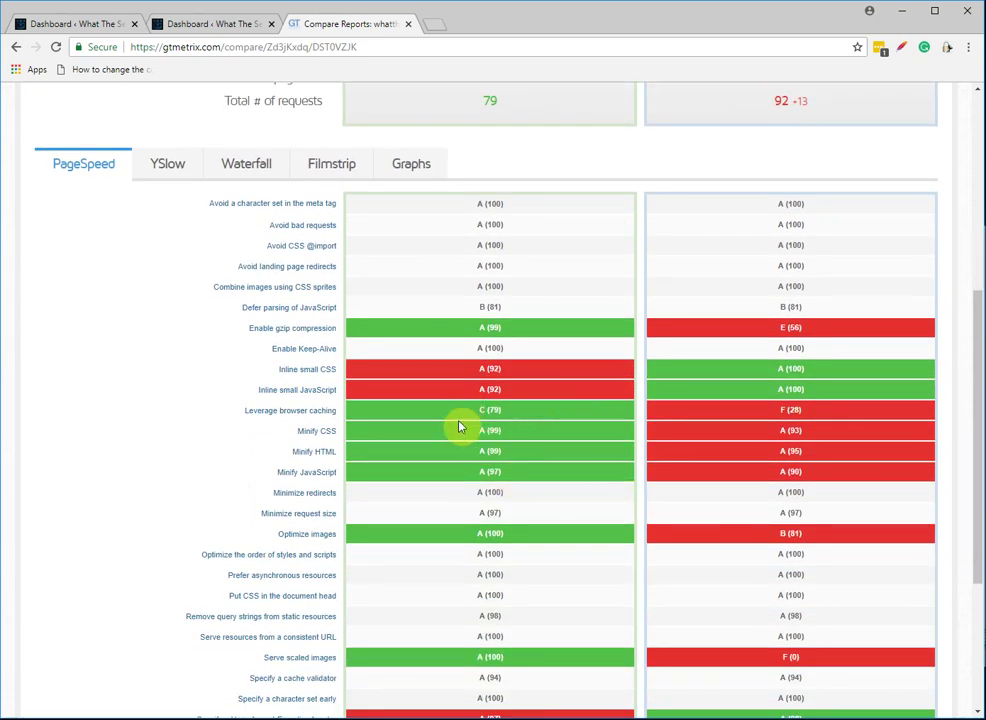
pyautogui.scroll(-1, 502, 532)
pyautogui.scroll(-2, 475, 512)
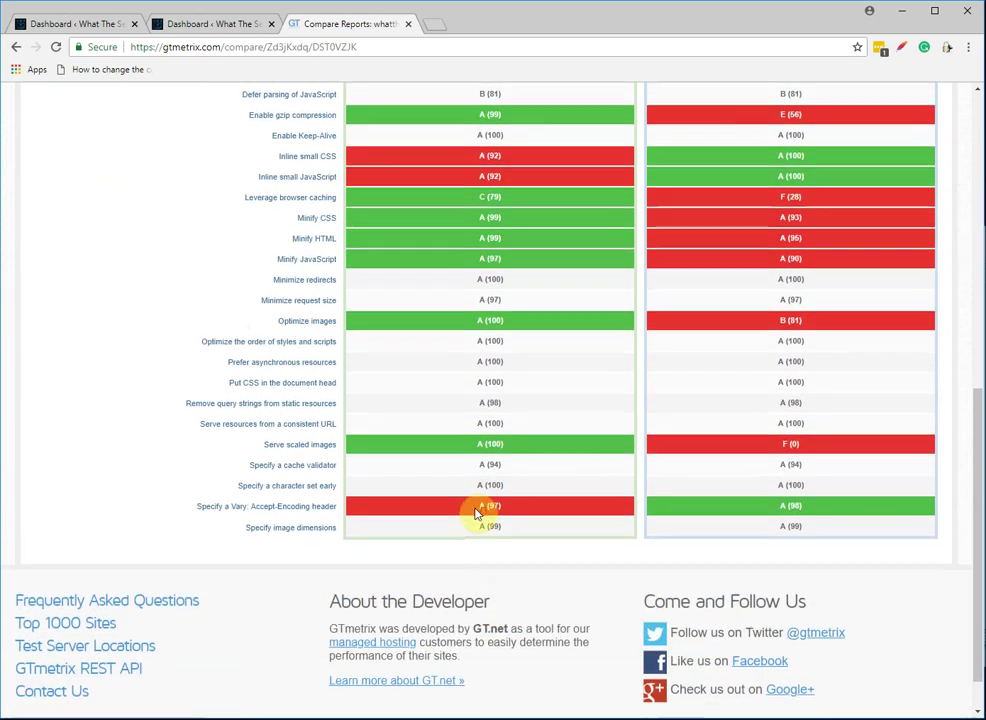
pyautogui.scroll(2, 507, 500)
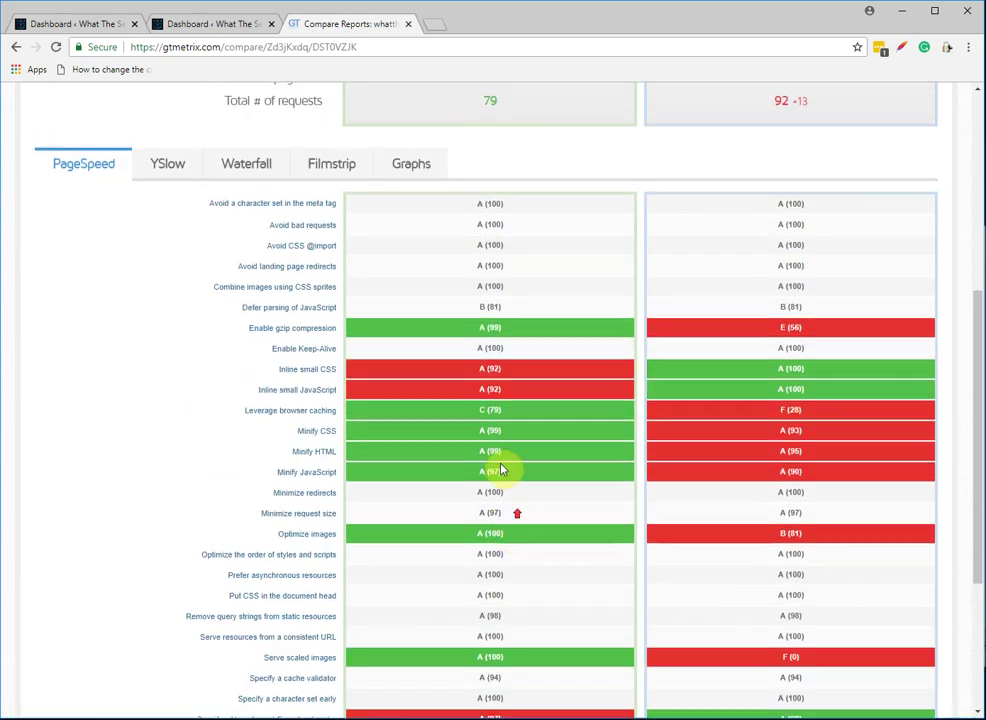
pyautogui.scroll(2, 537, 395)
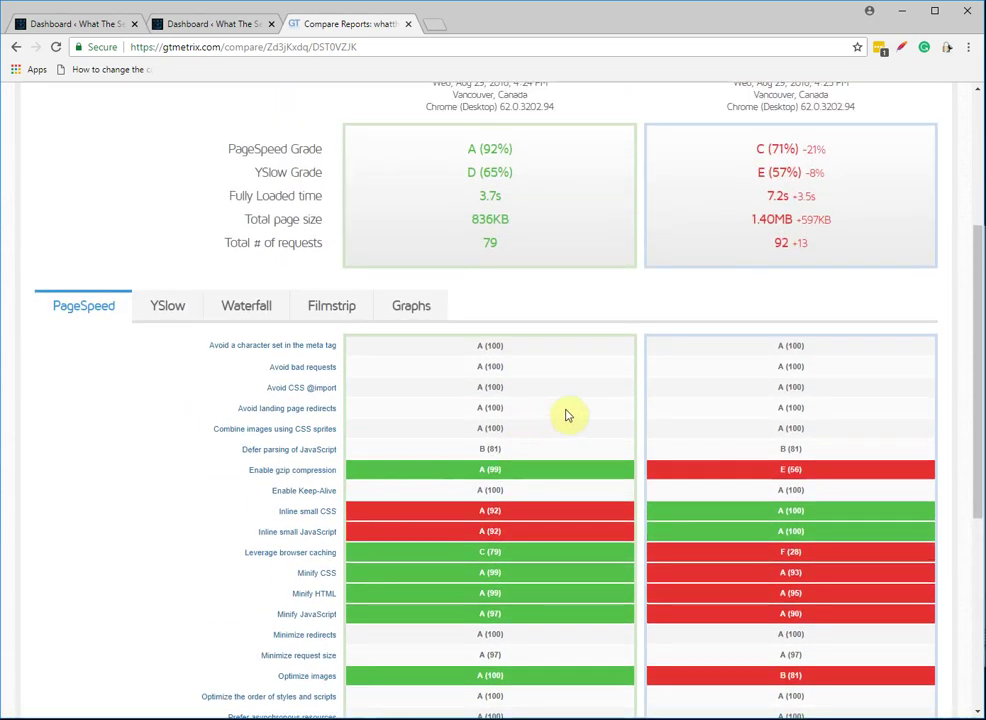
pyautogui.scroll(-2, 560, 500)
# Step: Review the YSlow scores of both sites and look through their Waterfall comparison
pyautogui.click(176, 177)
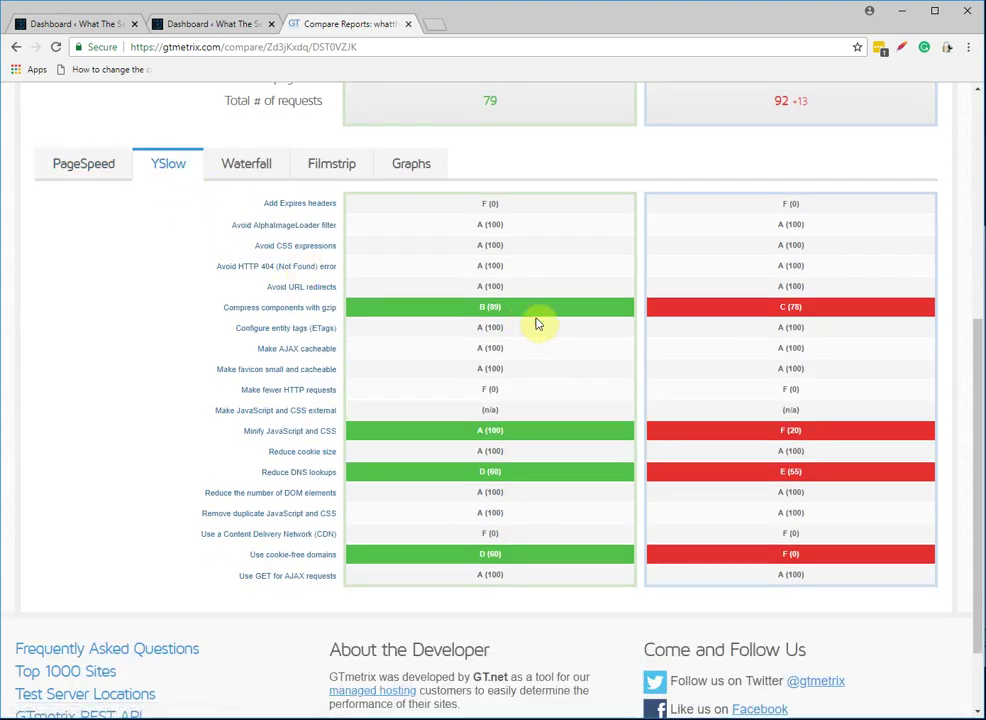
pyautogui.click(248, 172)
pyautogui.scroll(-10, 434, 390)
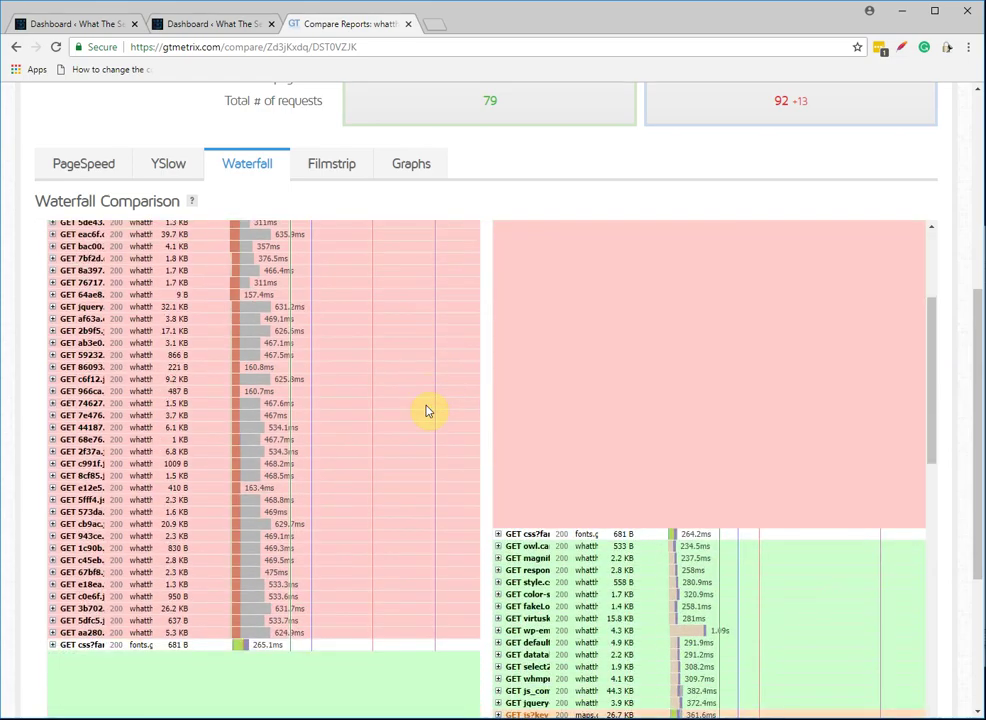
pyautogui.scroll(-5, 465, 500)
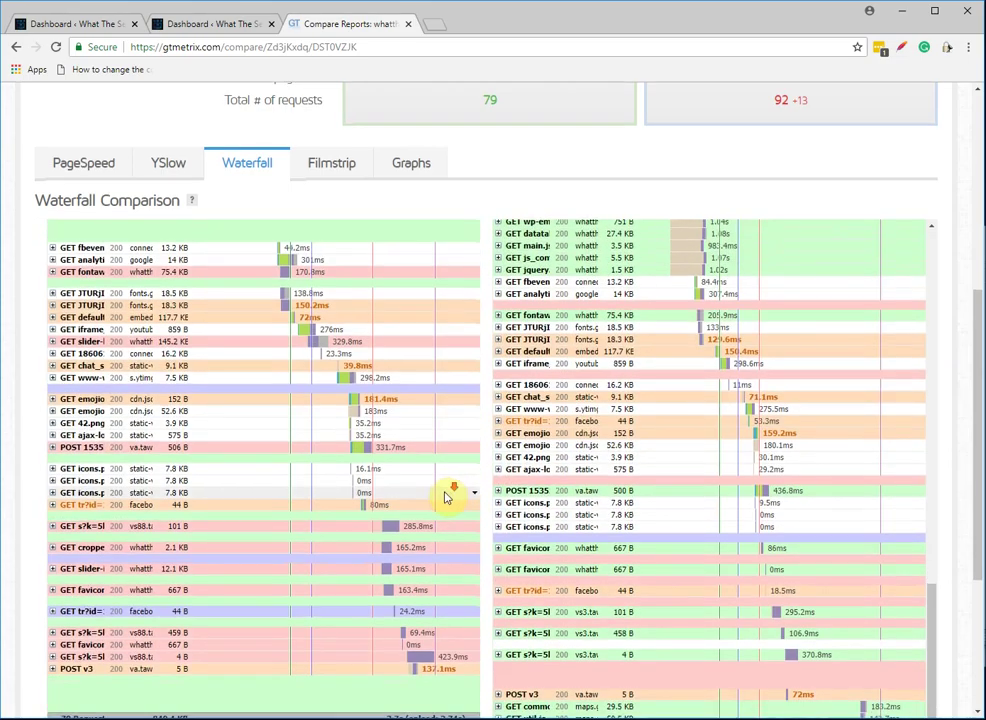
pyautogui.scroll(-5, 451, 495)
pyautogui.scroll(10, 506, 511)
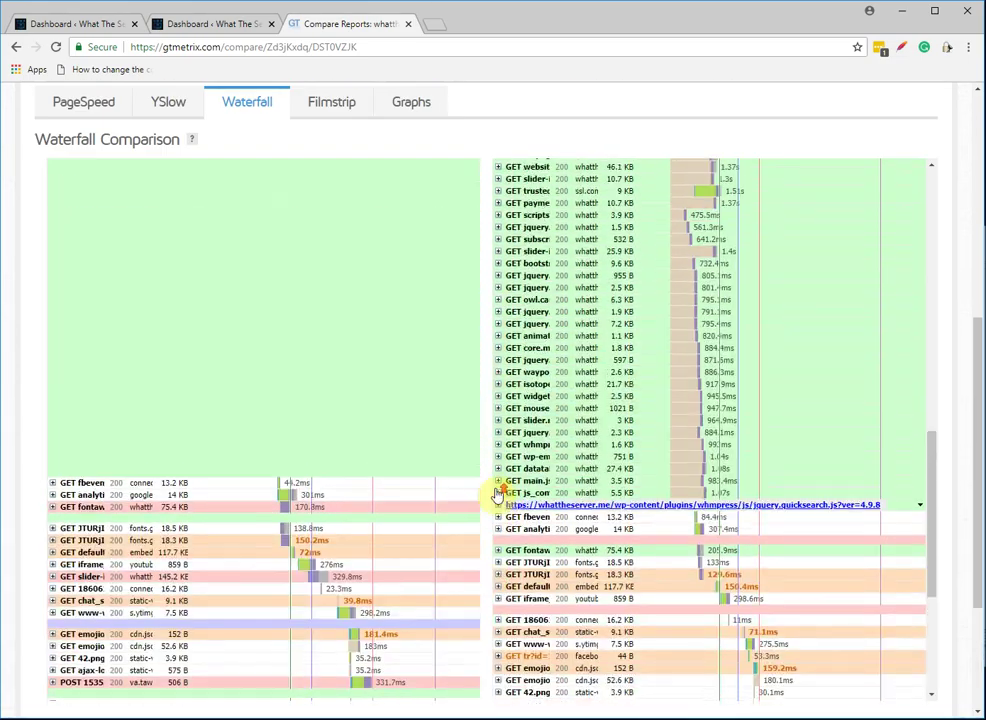
pyautogui.scroll(3, 479, 480)
pyautogui.scroll(2, 479, 480)
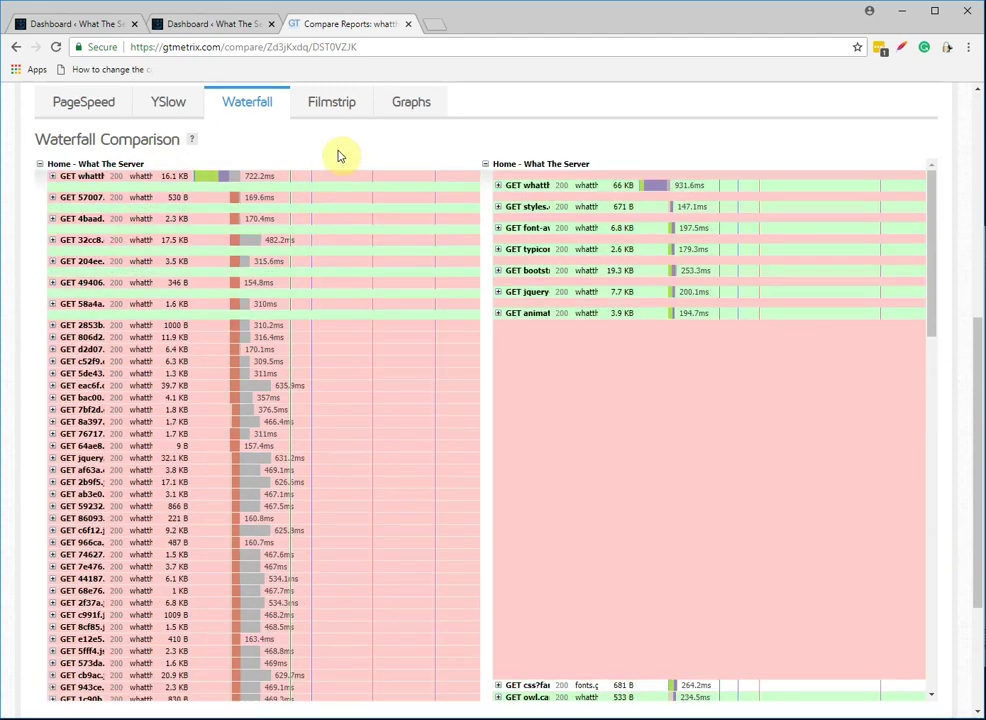
# Step: View the comparison graphs for both sites, from PageSpeed scores through to request counts
pyautogui.click(409, 104)
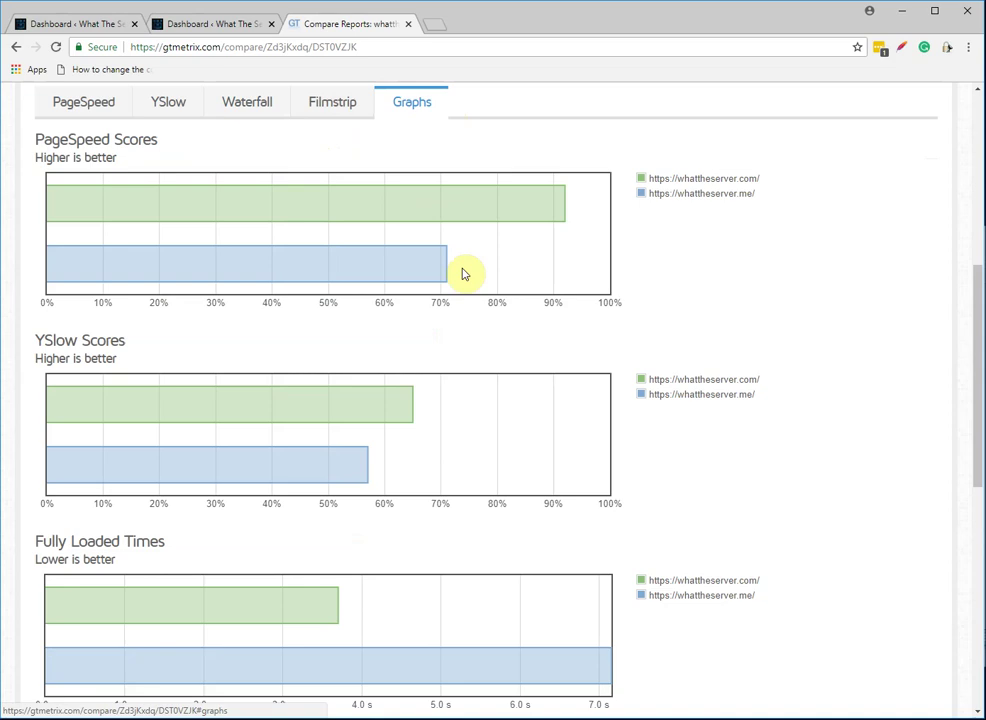
pyautogui.scroll(-6, 475, 411)
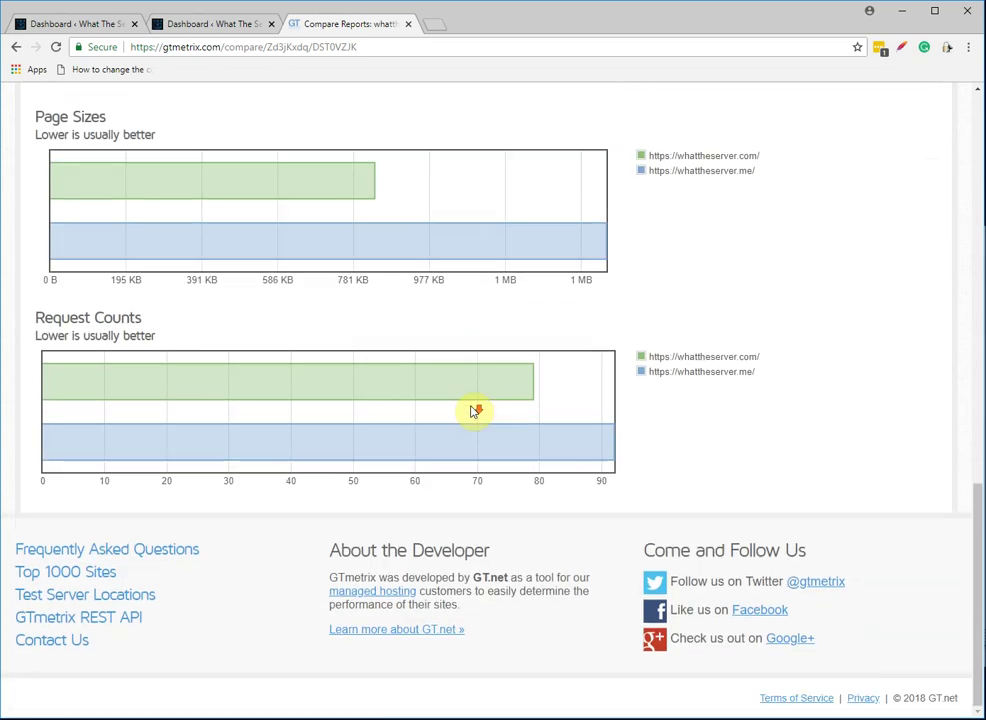
pyautogui.scroll(8, 475, 411)
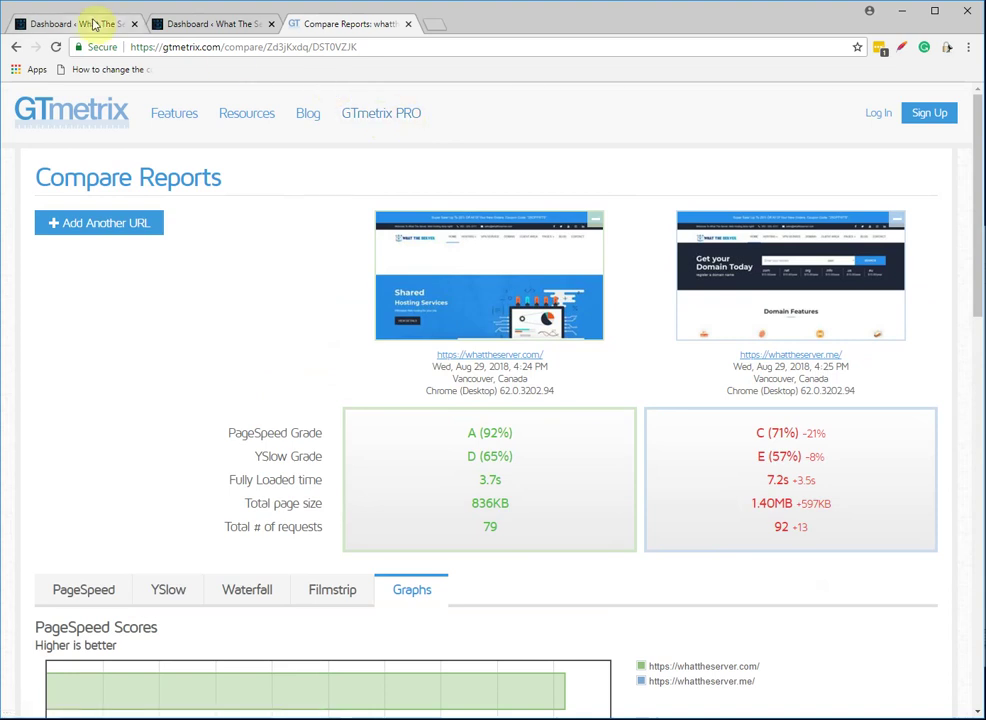
# Step: Open the whattheserver.com and whattheserver.me links from the report in new browser tabs
pyautogui.rightClick(478, 354)
pyautogui.click(530, 358)
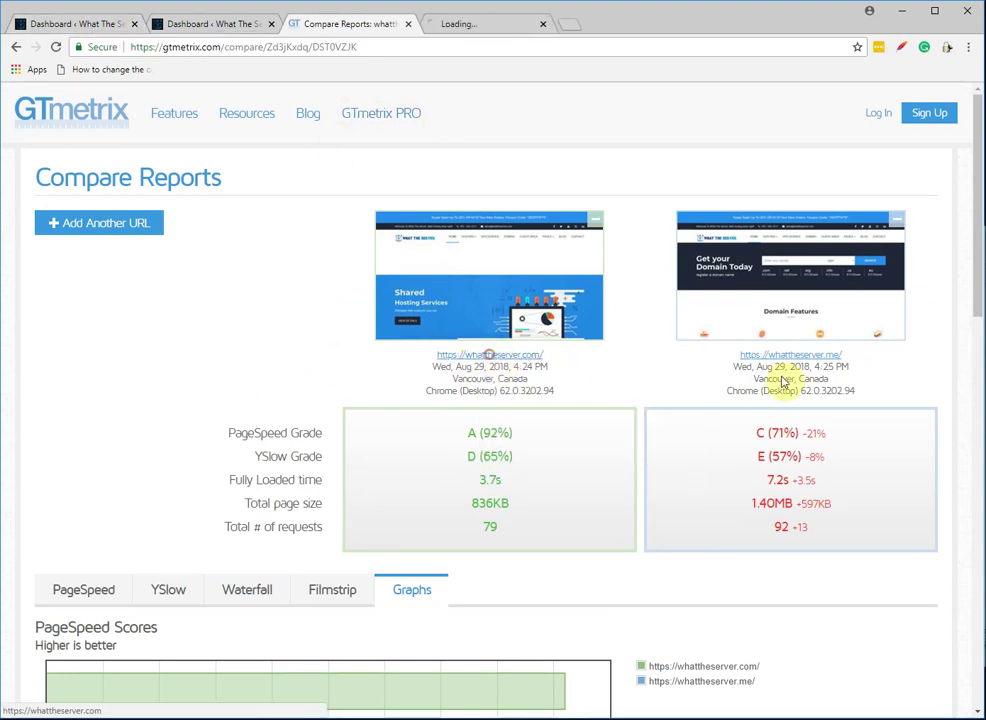
pyautogui.rightClick(786, 356)
pyautogui.click(805, 368)
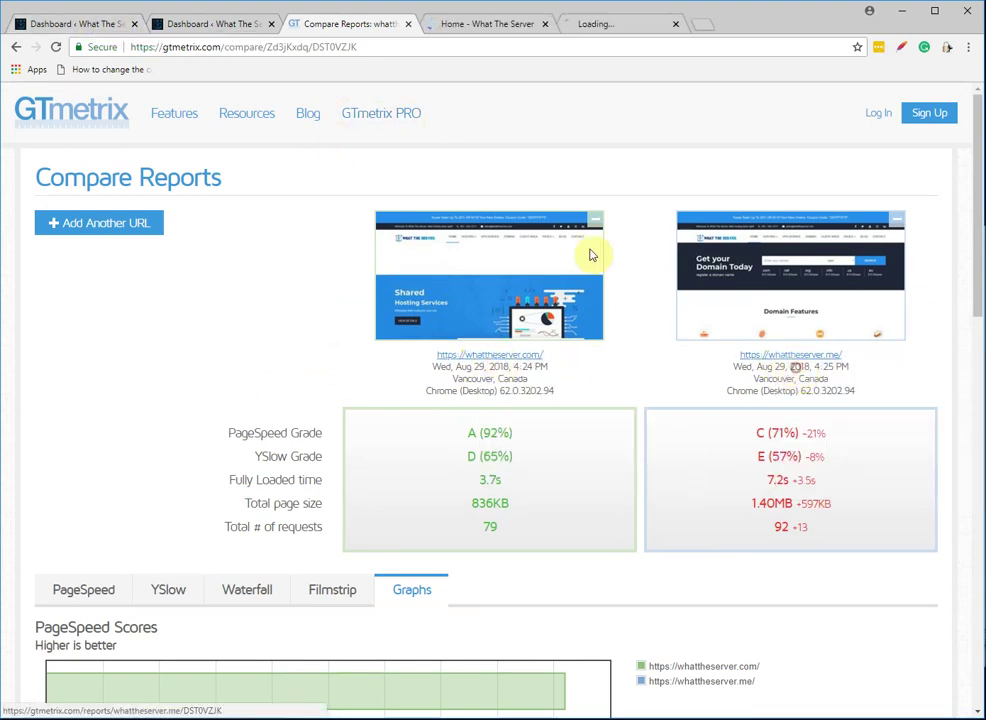
# Step: Check how the whattheserver.com and whattheserver.me home pages load by viewing and reloading each one
pyautogui.click(466, 25)
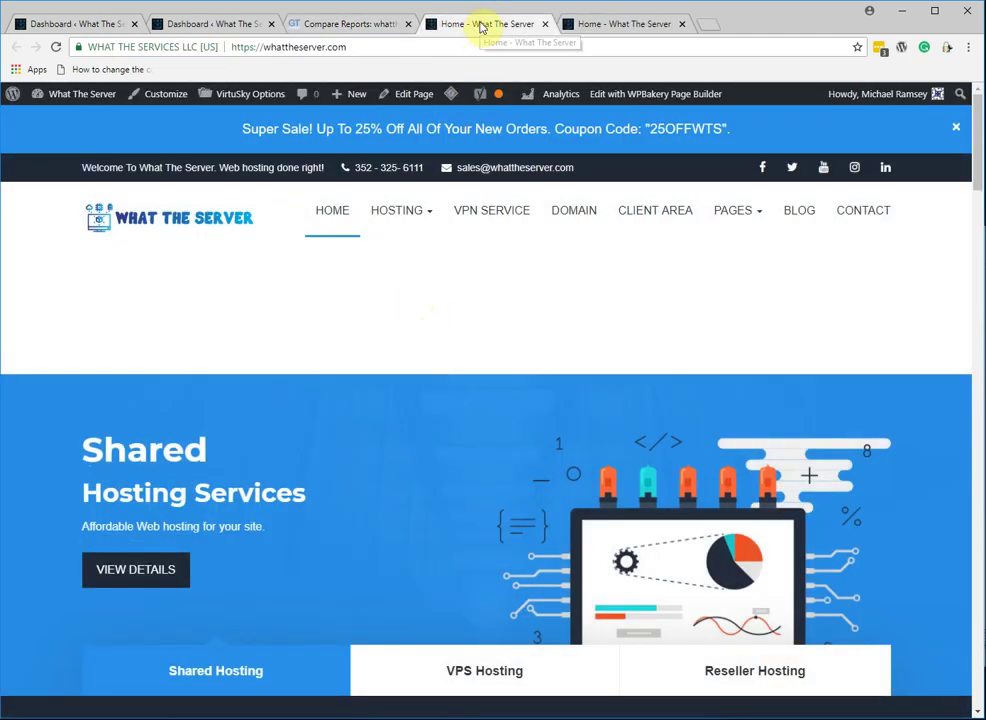
pyautogui.click(619, 27)
pyautogui.click(619, 27)
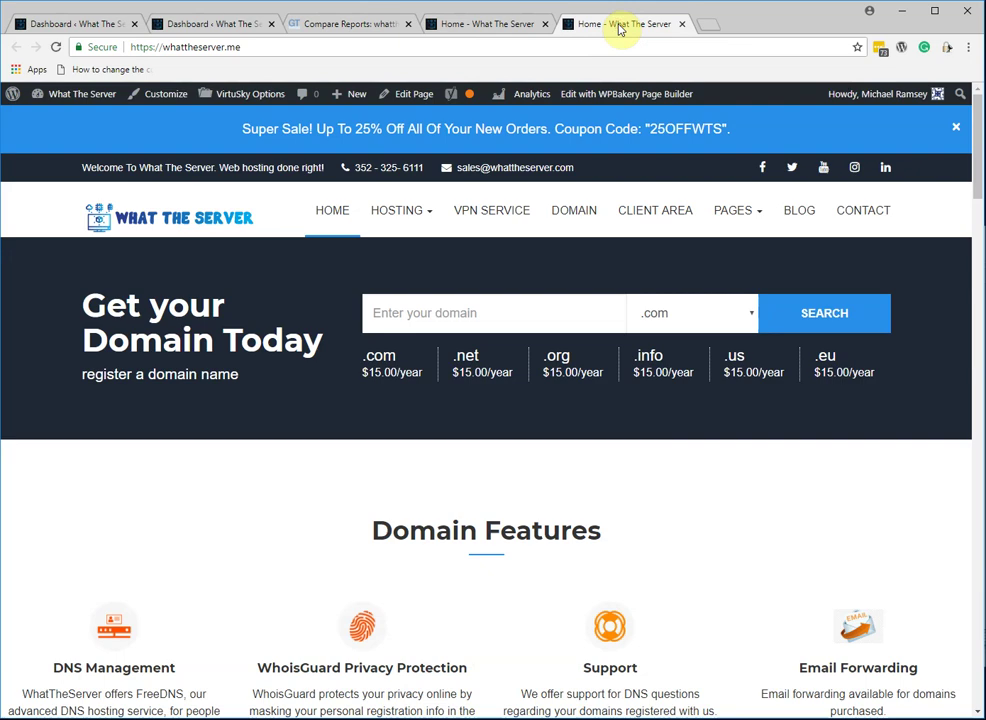
pyautogui.click(187, 225)
pyautogui.click(488, 26)
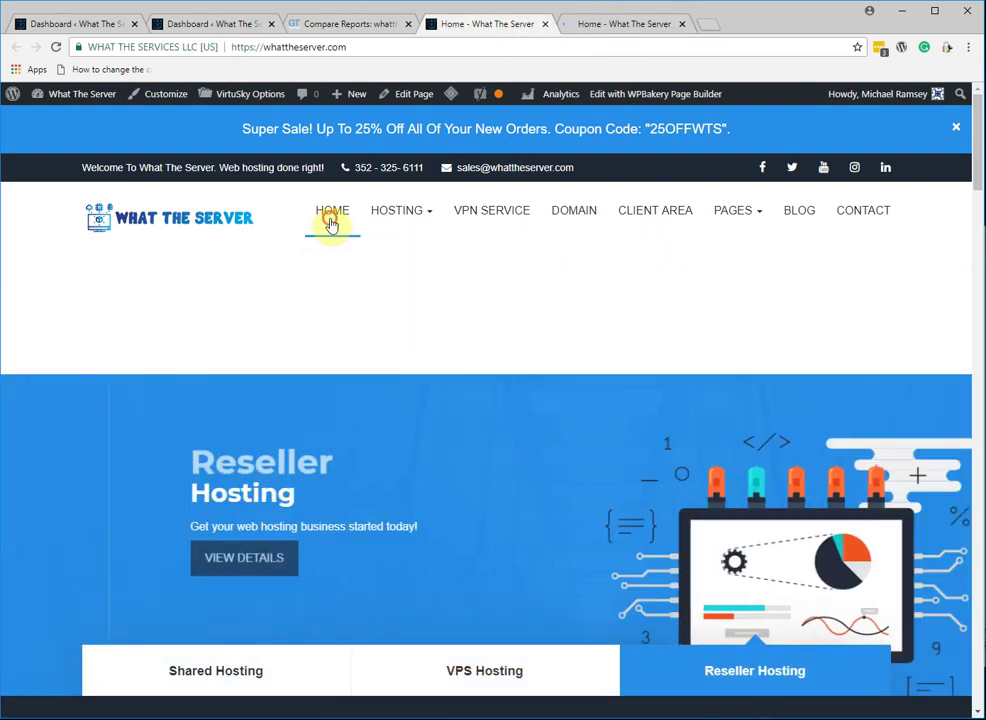
pyautogui.click(330, 213)
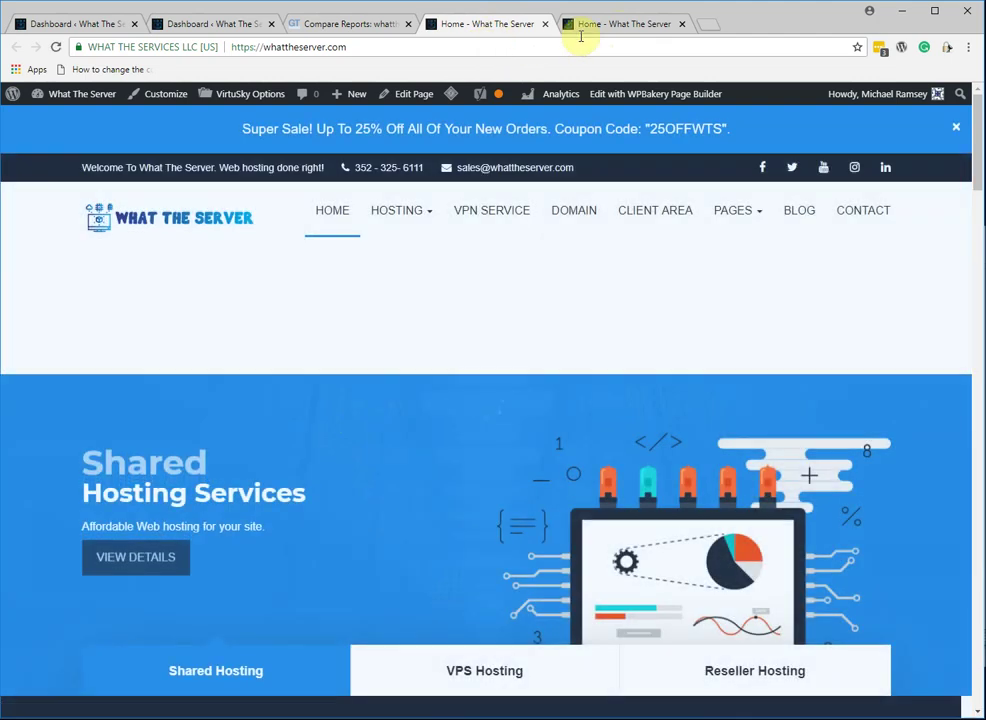
# Step: Open the Shared Hosting page on both sites and look through the whattheserver.me version
pyautogui.moveTo(409, 220)
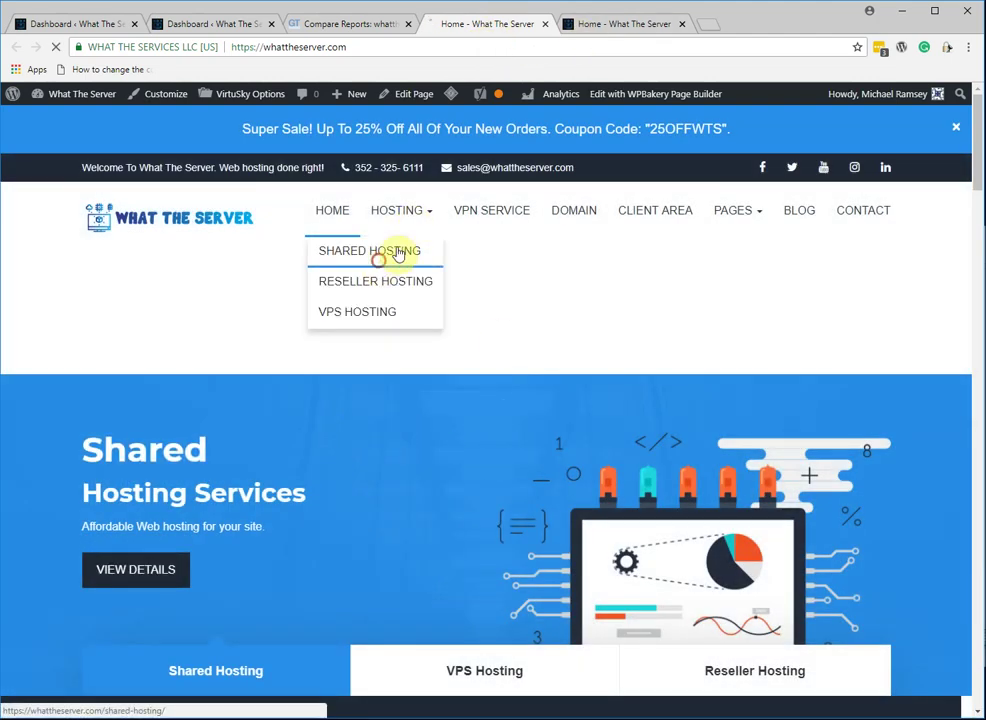
pyautogui.click(392, 253)
pyautogui.click(616, 26)
pyautogui.click(376, 251)
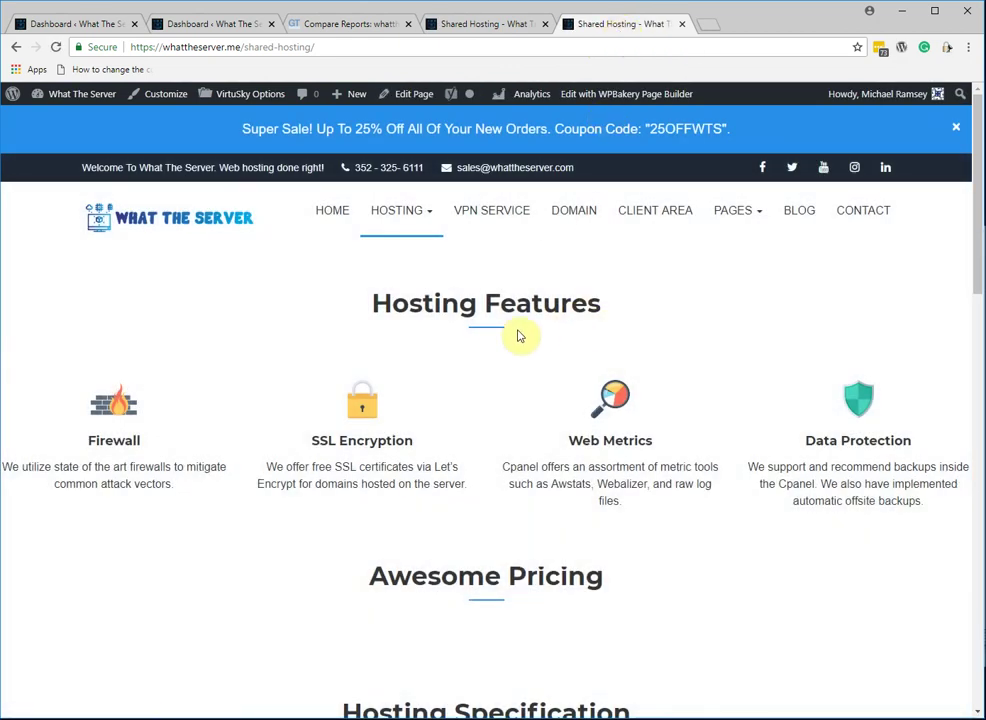
pyautogui.scroll(-3, 507, 338)
pyautogui.scroll(3, 507, 338)
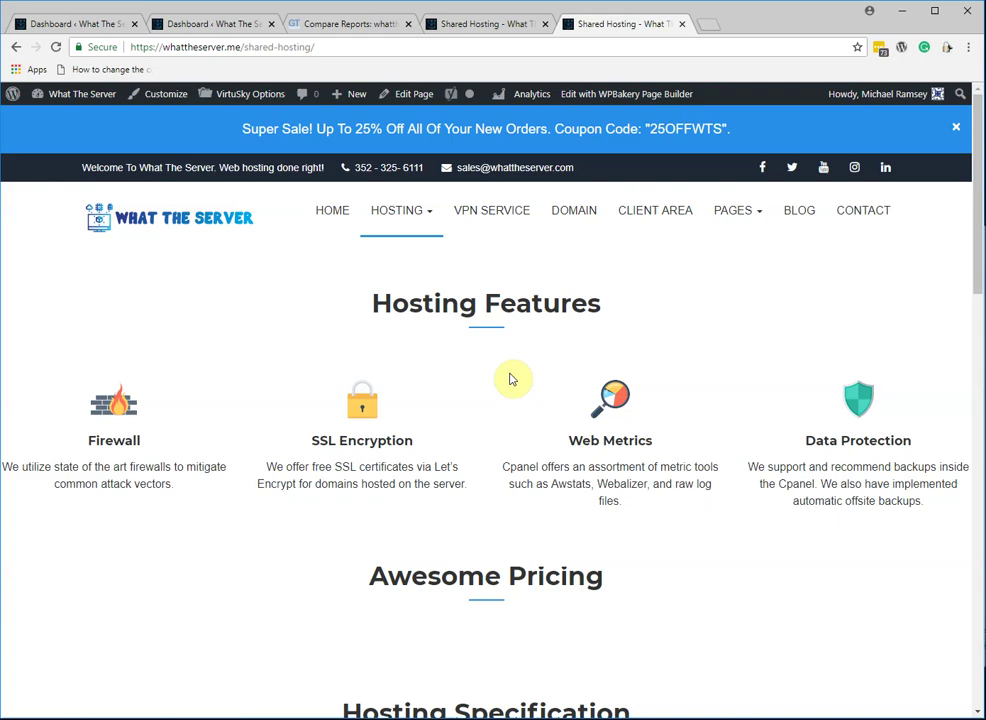
pyautogui.scroll(-15, 509, 378)
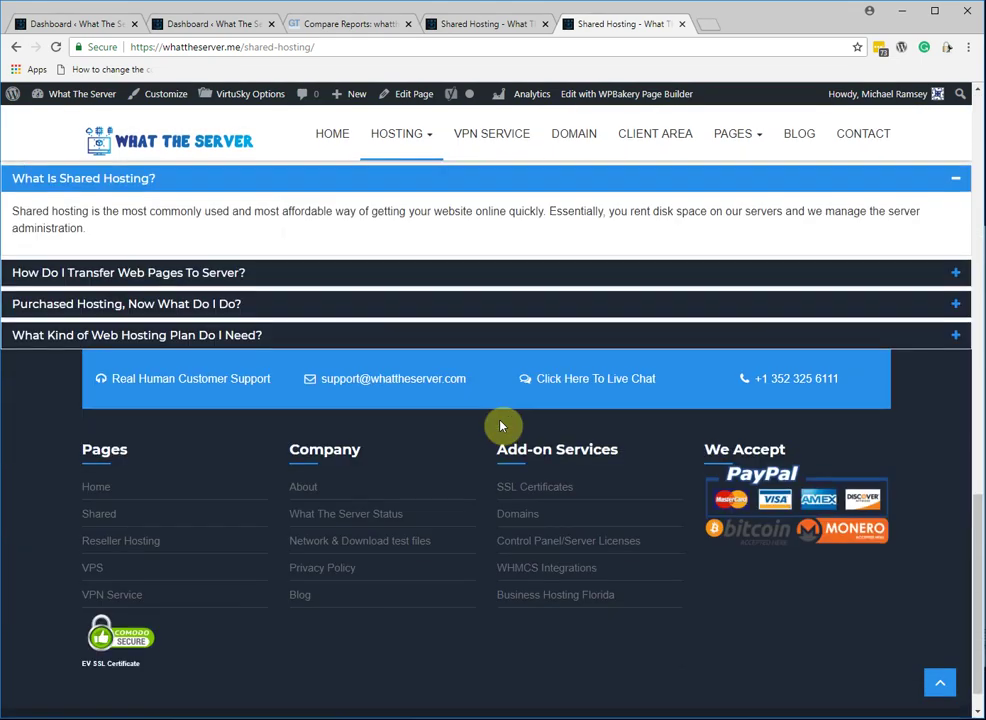
pyautogui.scroll(5, 502, 425)
pyautogui.scroll(12, 503, 425)
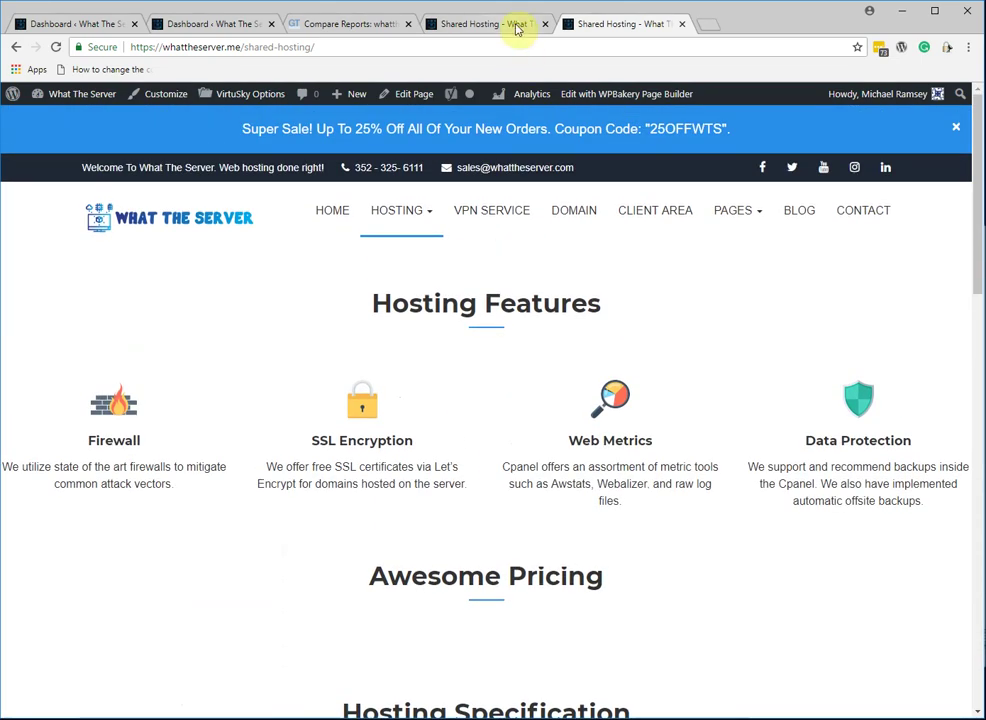
# Step: Go to the WordPress dashboard of whattheserver.com and open its installed plugins list
pyautogui.click(513, 28)
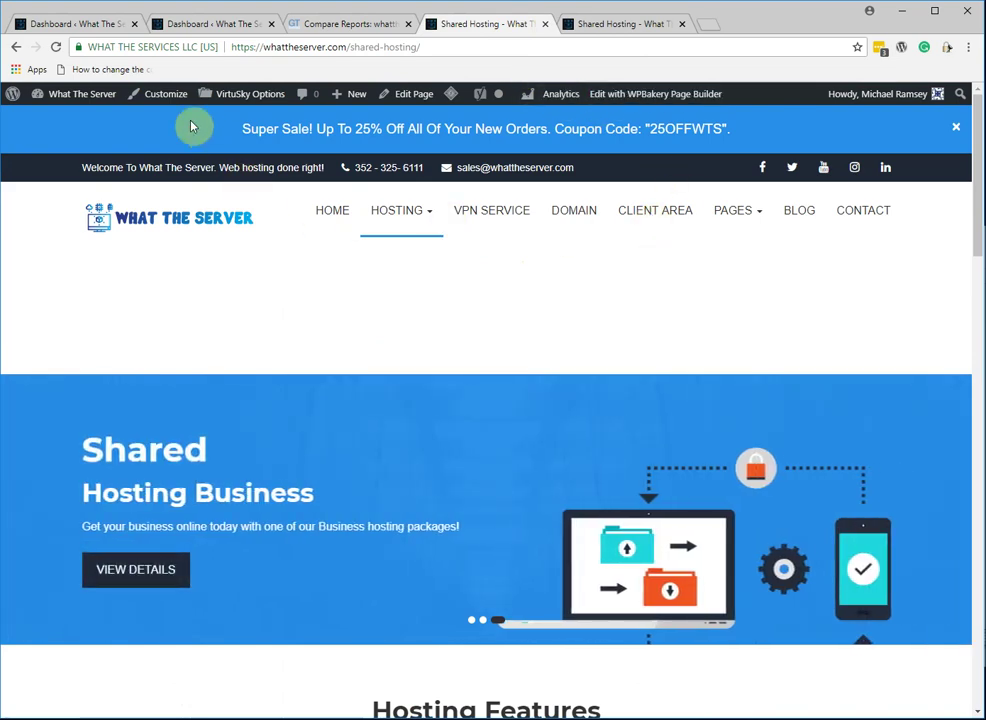
pyautogui.moveTo(81, 100)
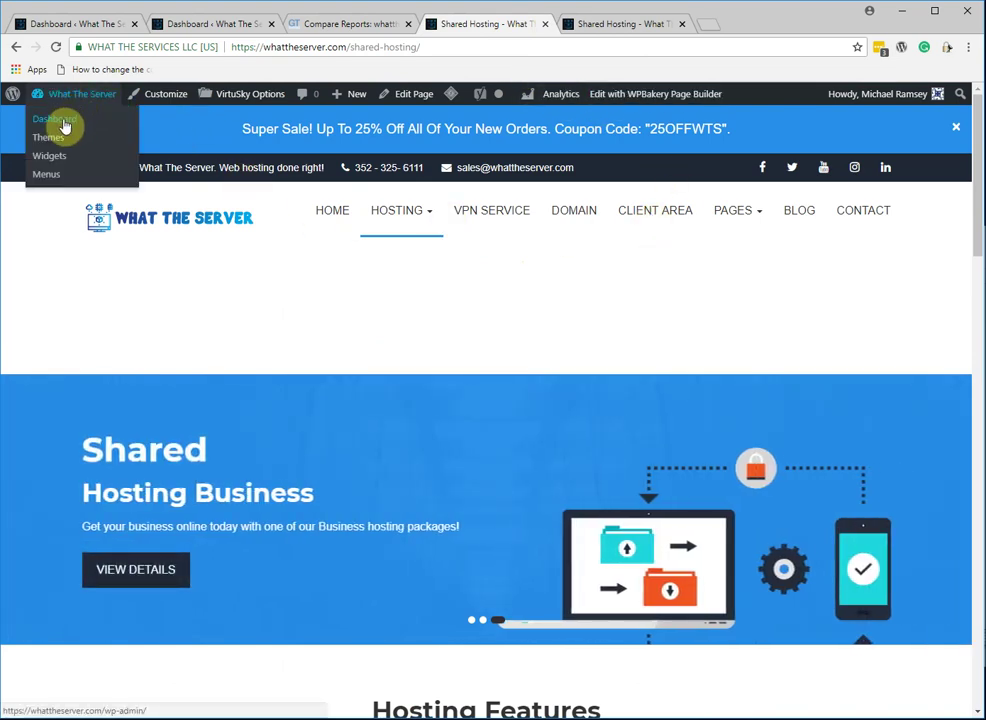
pyautogui.click(64, 122)
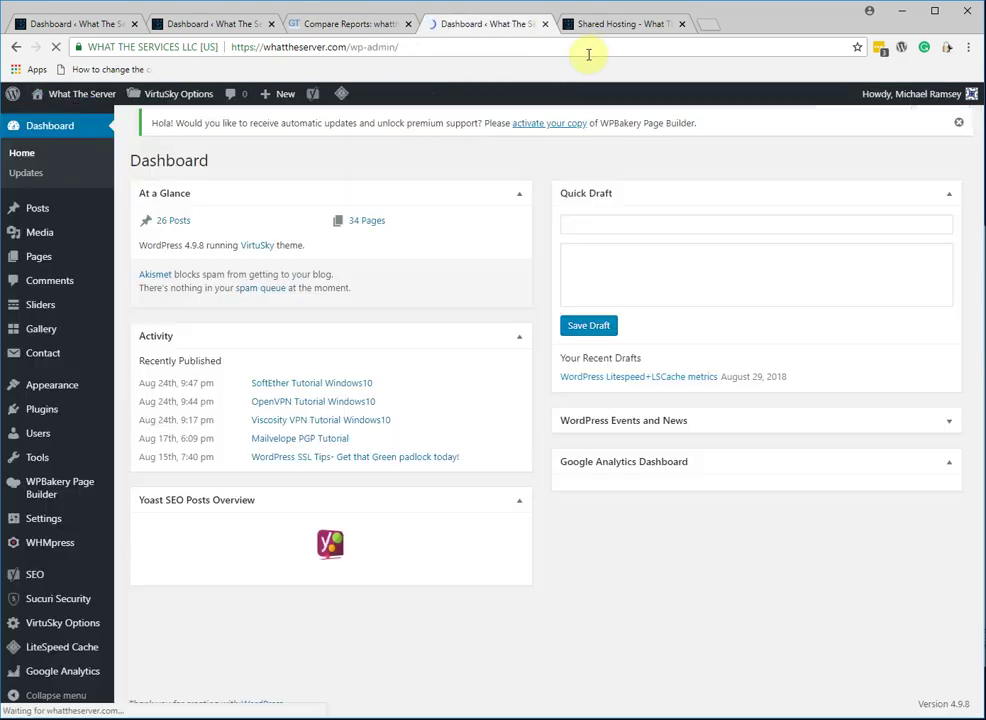
pyautogui.click(53, 409)
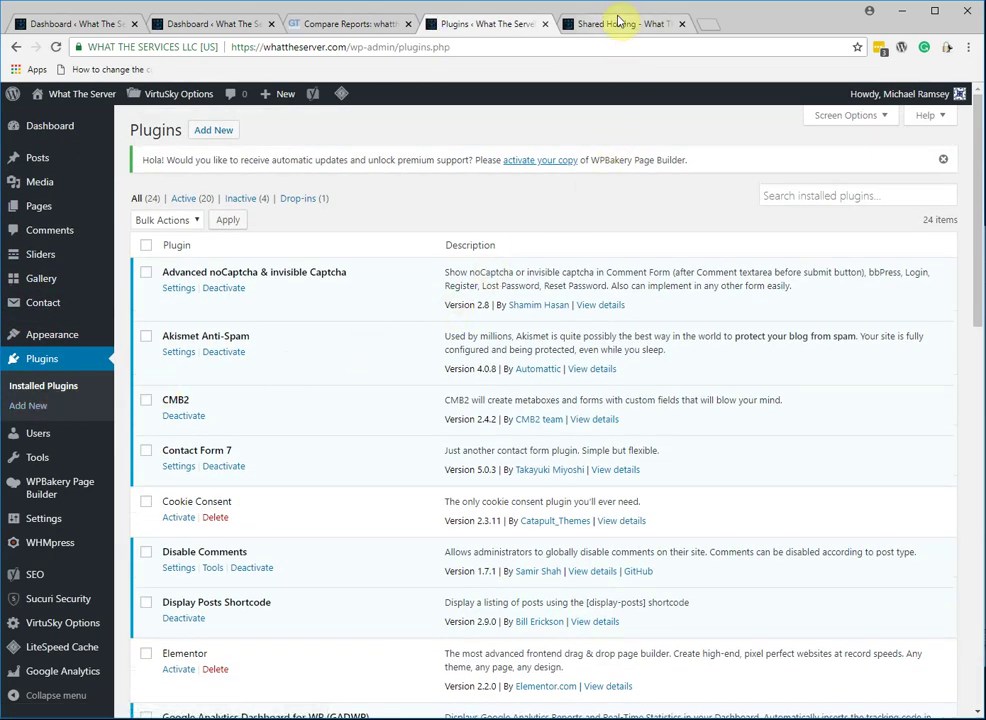
# Step: Go to the WordPress dashboard of whattheserver.me and open its installed plugins list
pyautogui.click(622, 23)
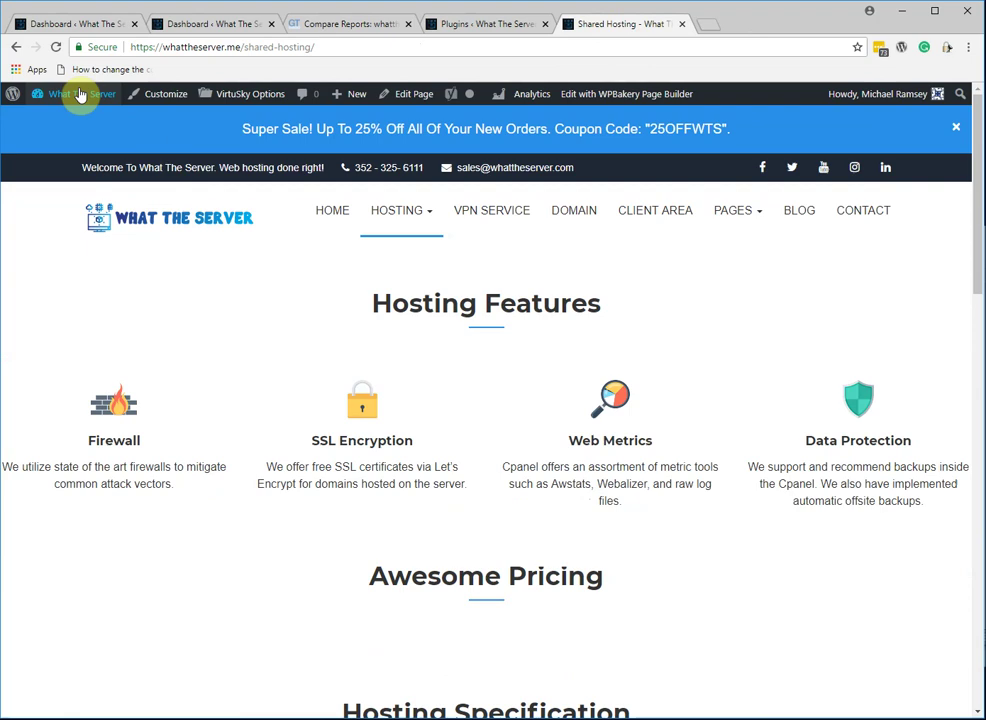
pyautogui.moveTo(81, 93)
pyautogui.click(50, 120)
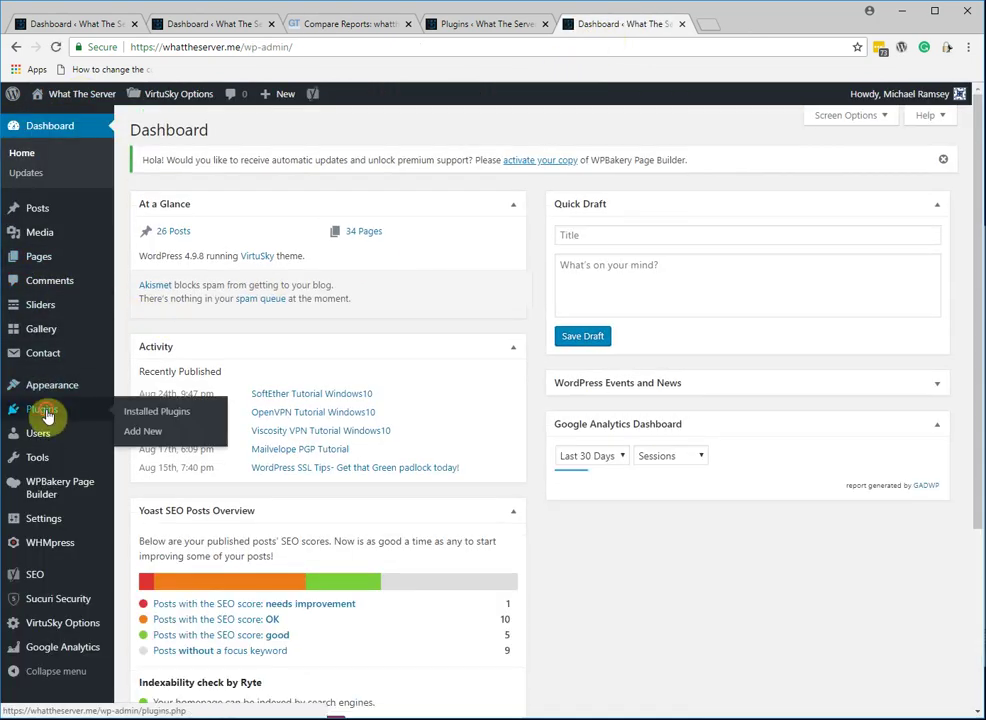
pyautogui.click(45, 409)
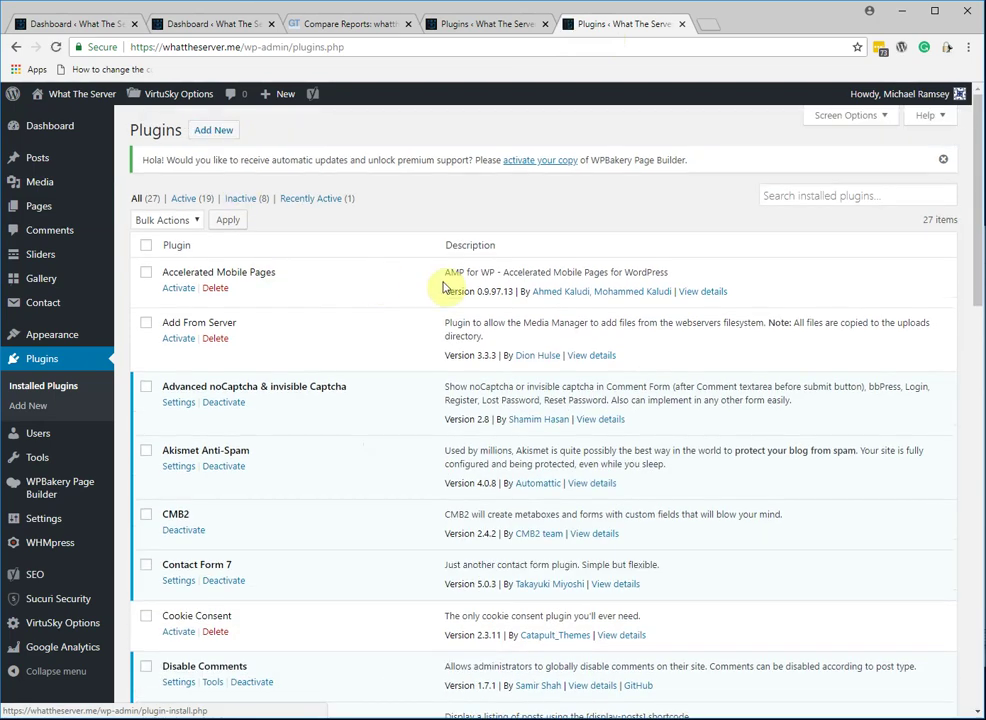
pyautogui.scroll(-1, 440, 285)
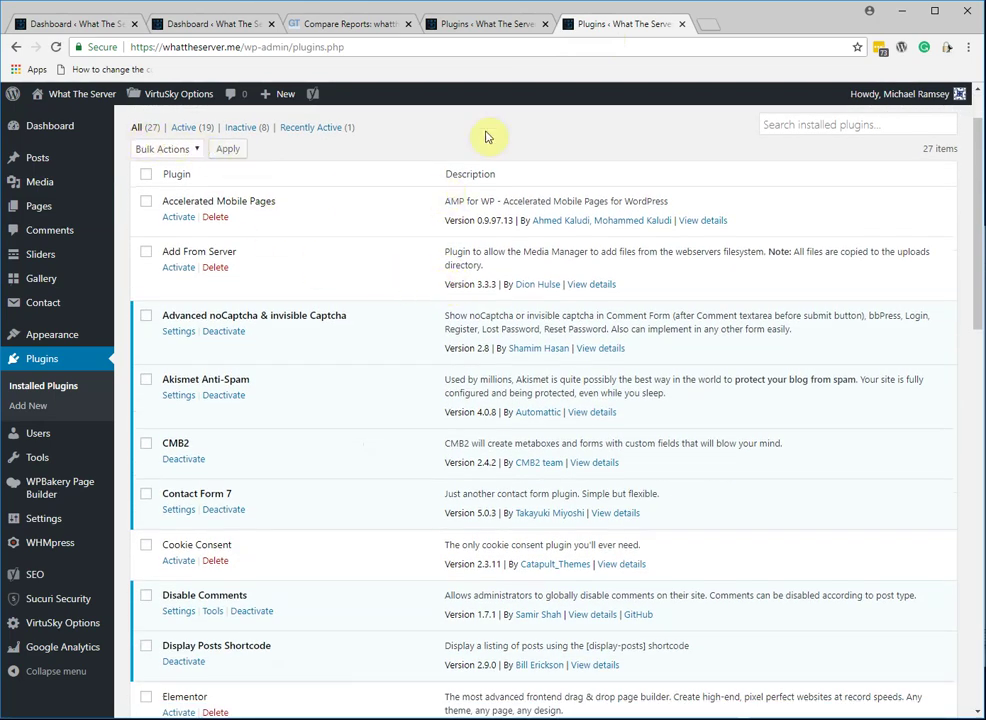
# Step: Look through the full installed plugins list of whattheserver.com, noting which plugins are active and which are inactive
pyautogui.click(490, 27)
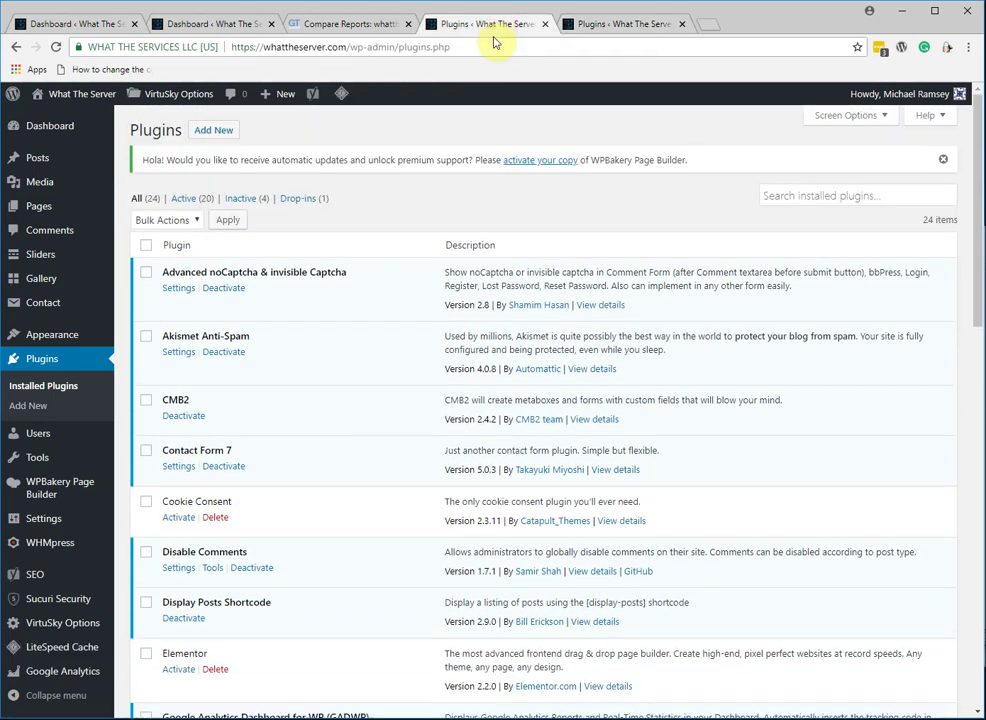
pyautogui.scroll(-3, 328, 393)
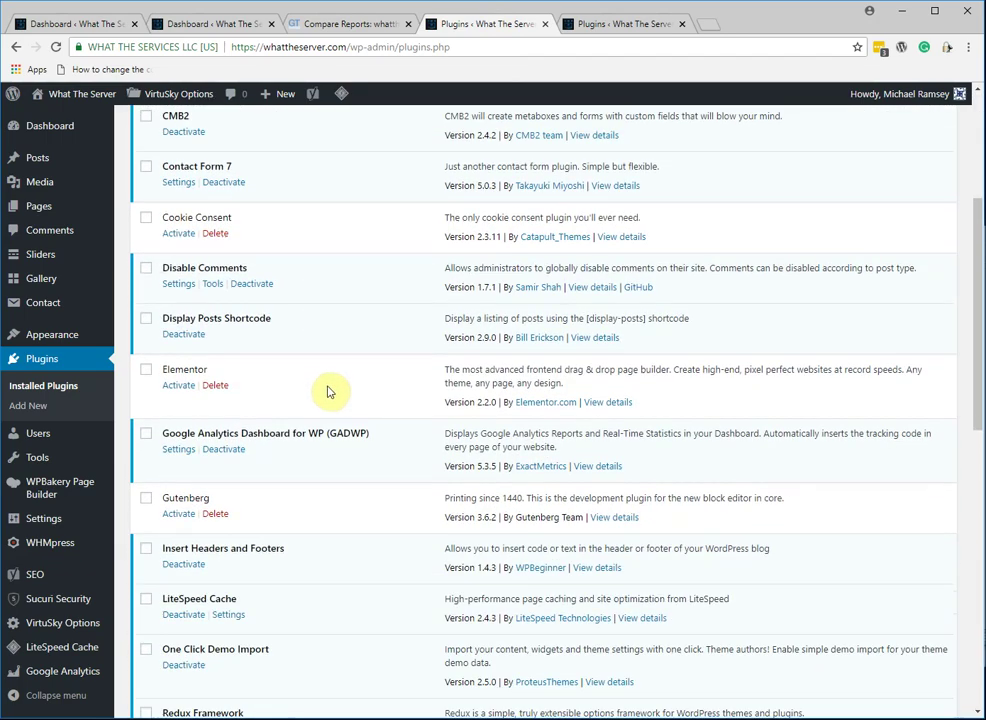
pyautogui.scroll(-2, 335, 392)
pyautogui.scroll(-6, 340, 380)
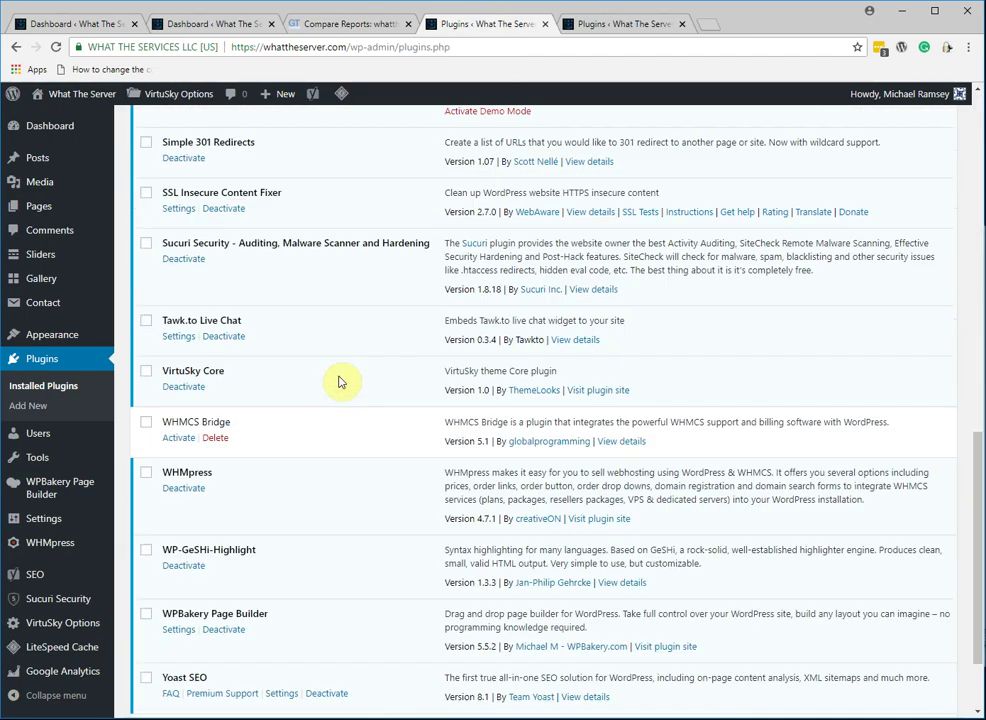
pyautogui.scroll(-2, 339, 381)
pyautogui.scroll(7, 404, 538)
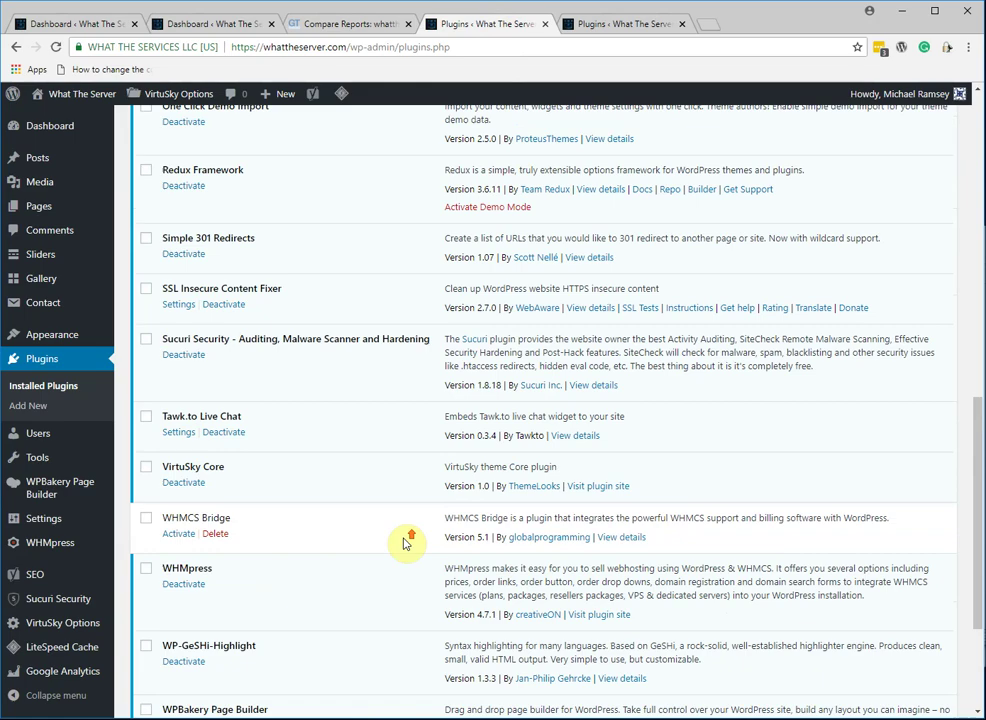
pyautogui.scroll(3, 380, 485)
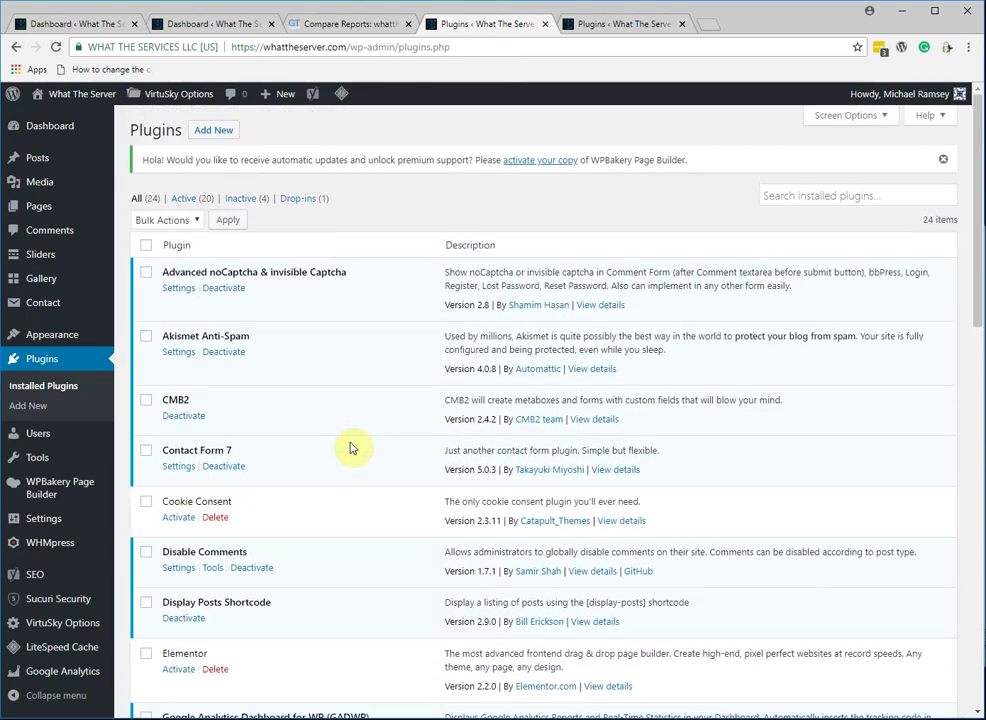
pyautogui.scroll(-6, 350, 448)
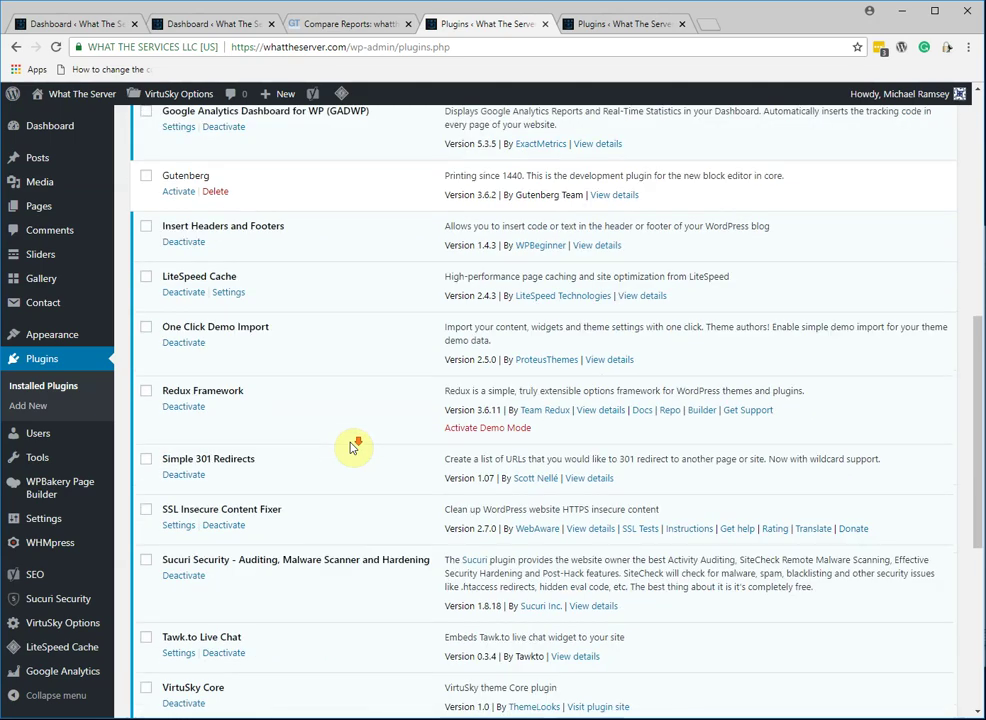
pyautogui.scroll(-5, 352, 390)
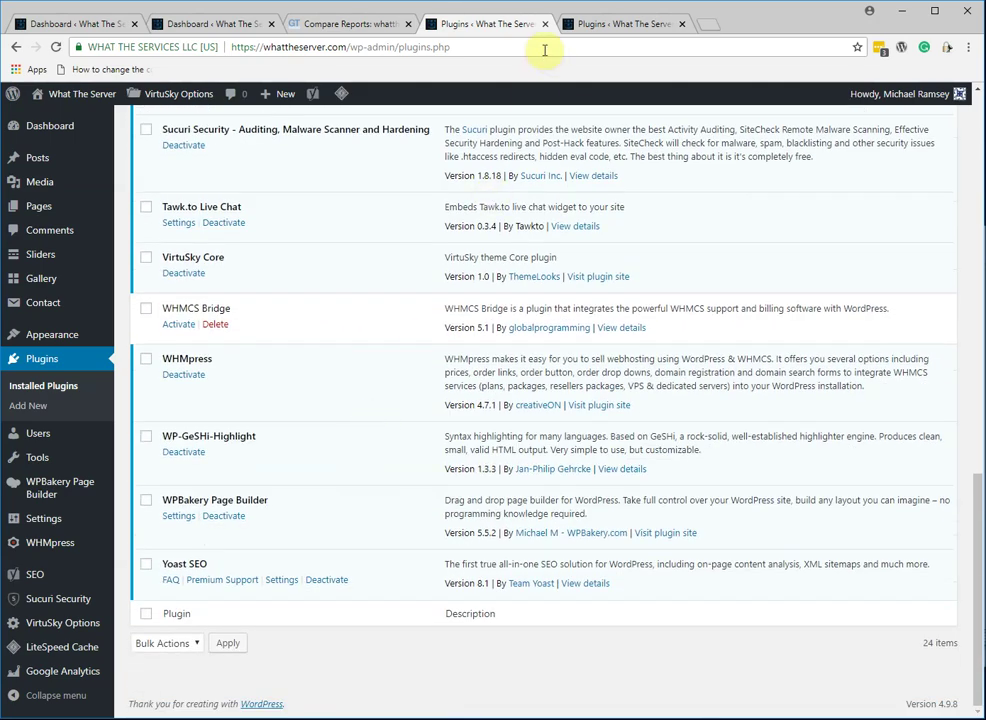
# Step: Look through the full installed plugins list of whattheserver.me to compare it with the whattheserver.com list
pyautogui.click(570, 24)
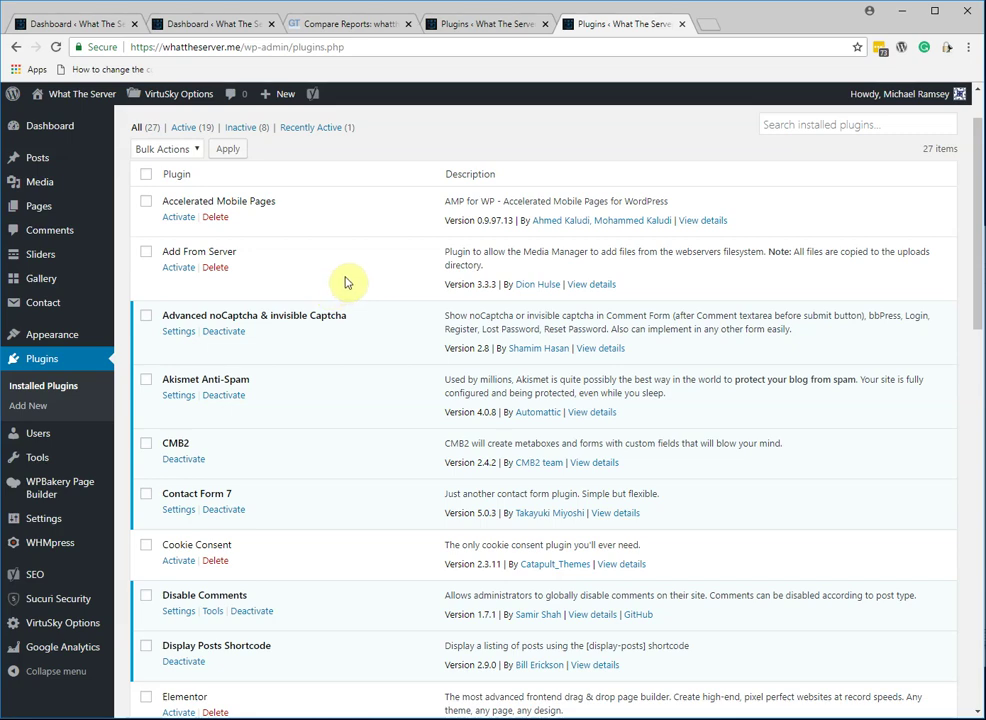
pyautogui.scroll(-1, 347, 281)
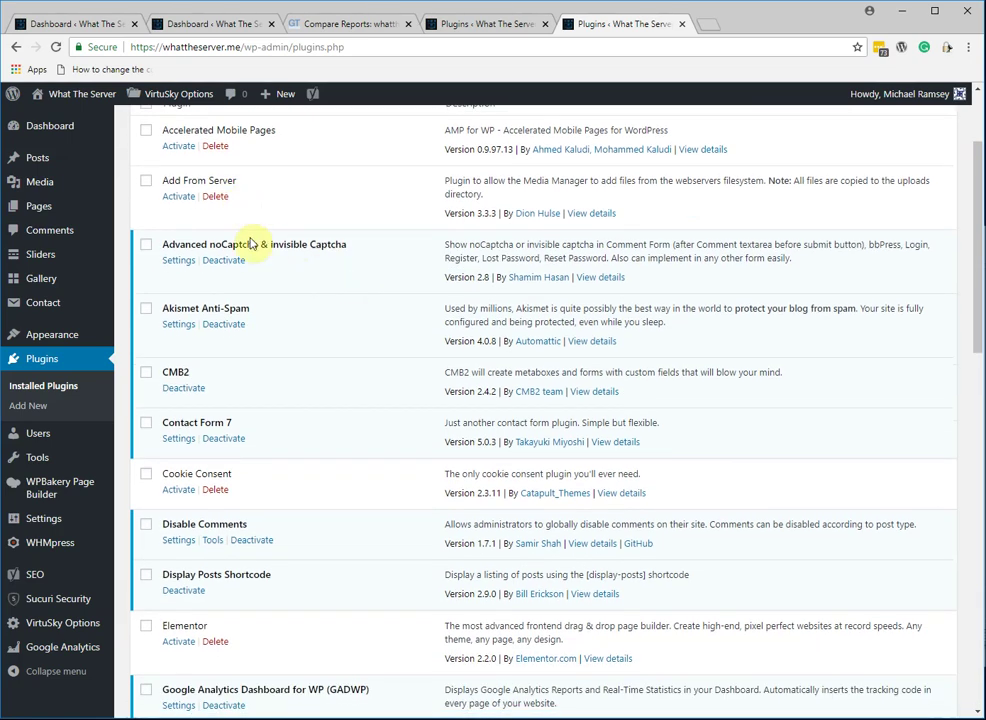
pyautogui.scroll(-2, 355, 322)
pyautogui.scroll(-4, 388, 341)
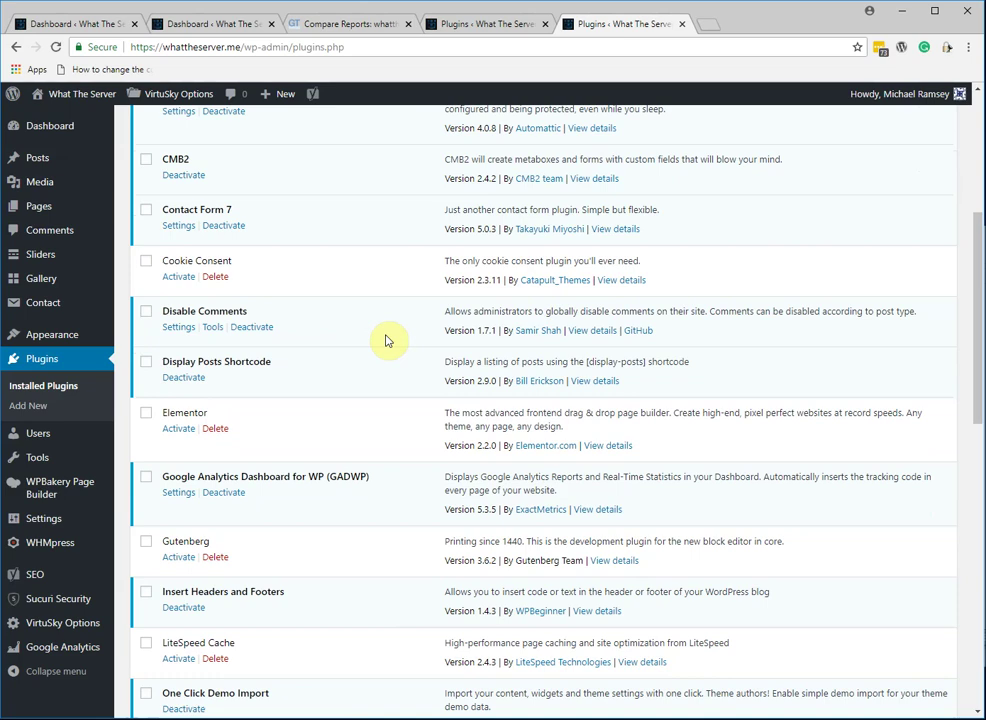
pyautogui.scroll(-8, 388, 341)
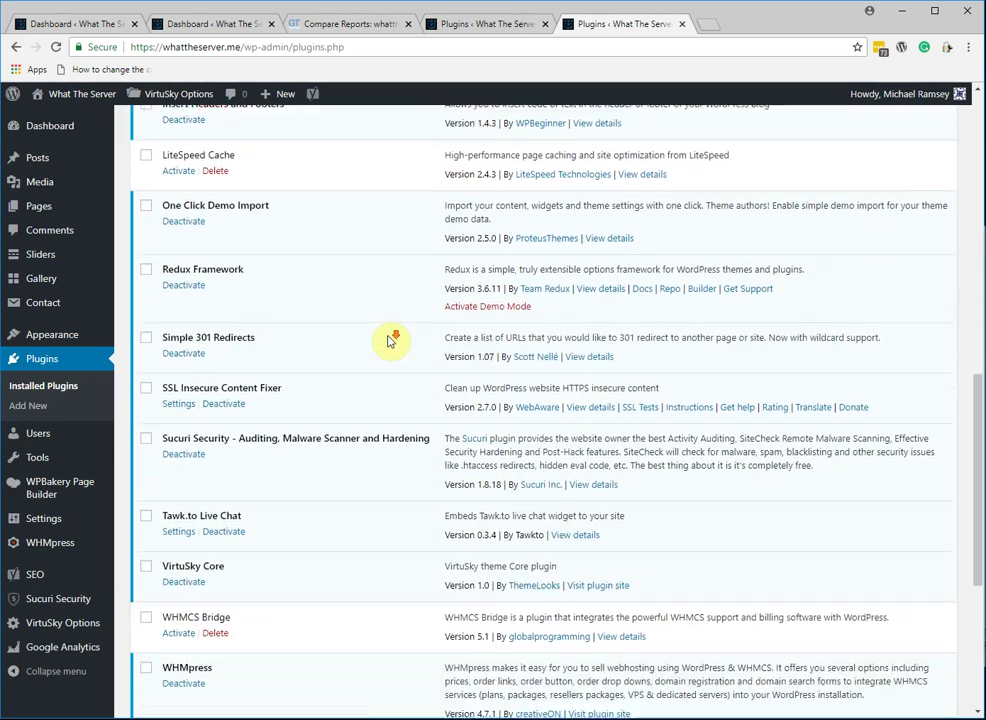
pyautogui.scroll(-1, 390, 339)
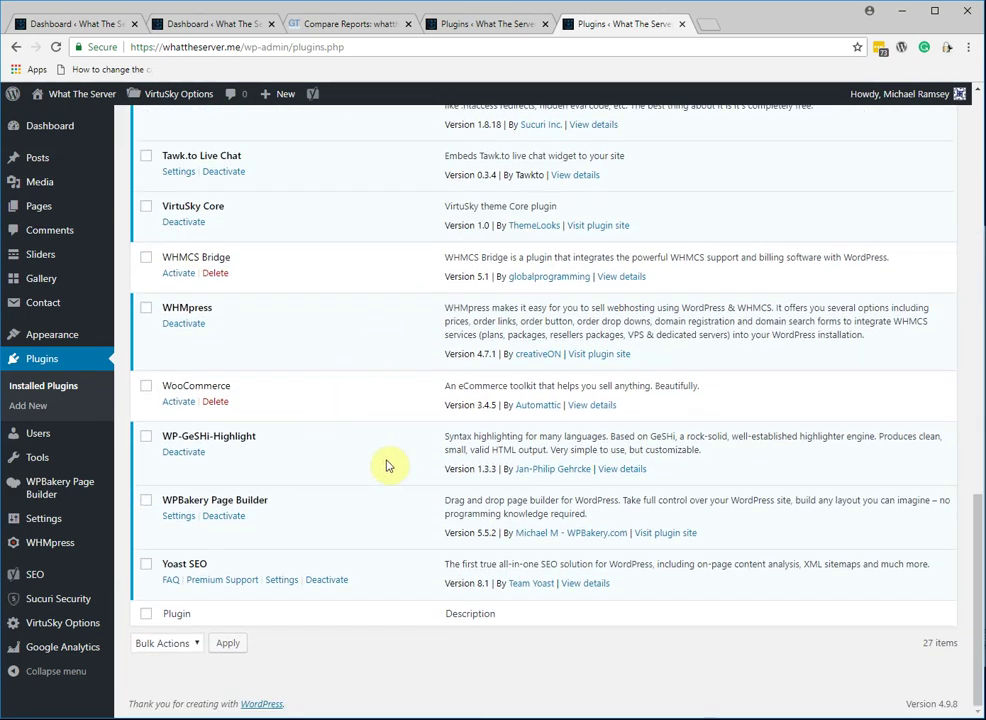
pyautogui.scroll(15, 350, 610)
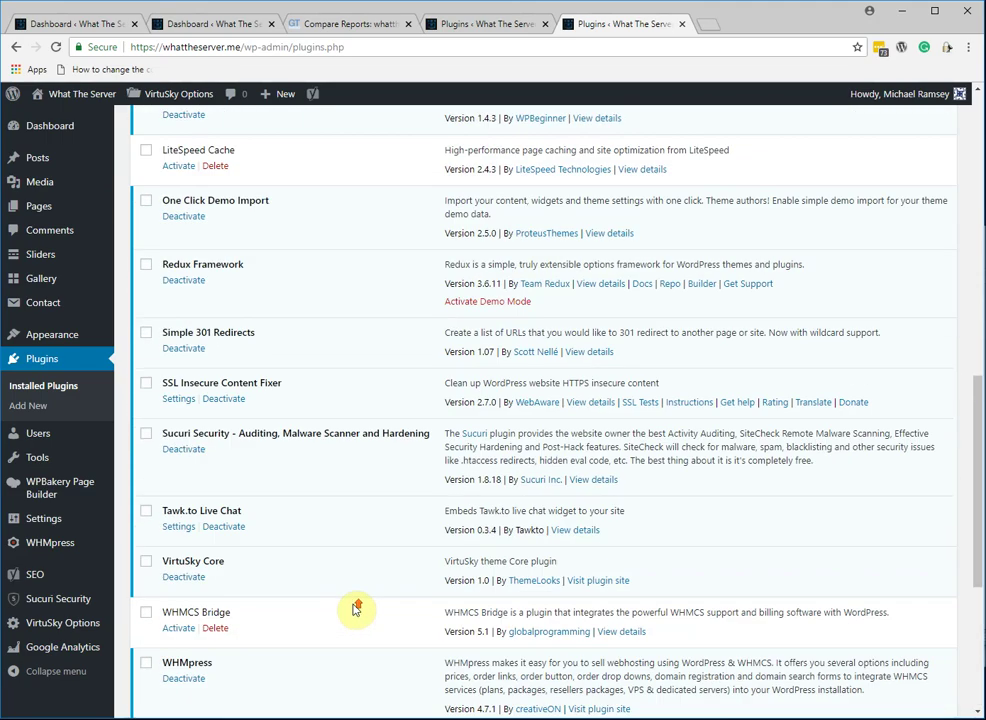
pyautogui.scroll(2, 360, 527)
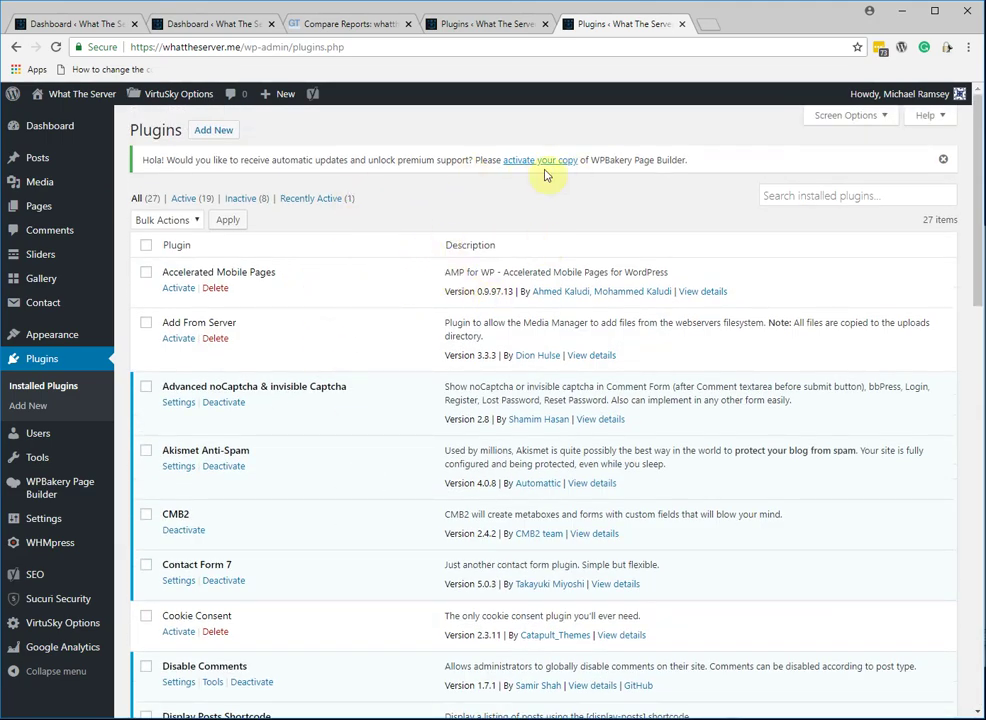
# Step: Open the LiteSpeed Cache settings on whattheserver.com and review the General options, including the default cache TTL values
pyautogui.click(475, 23)
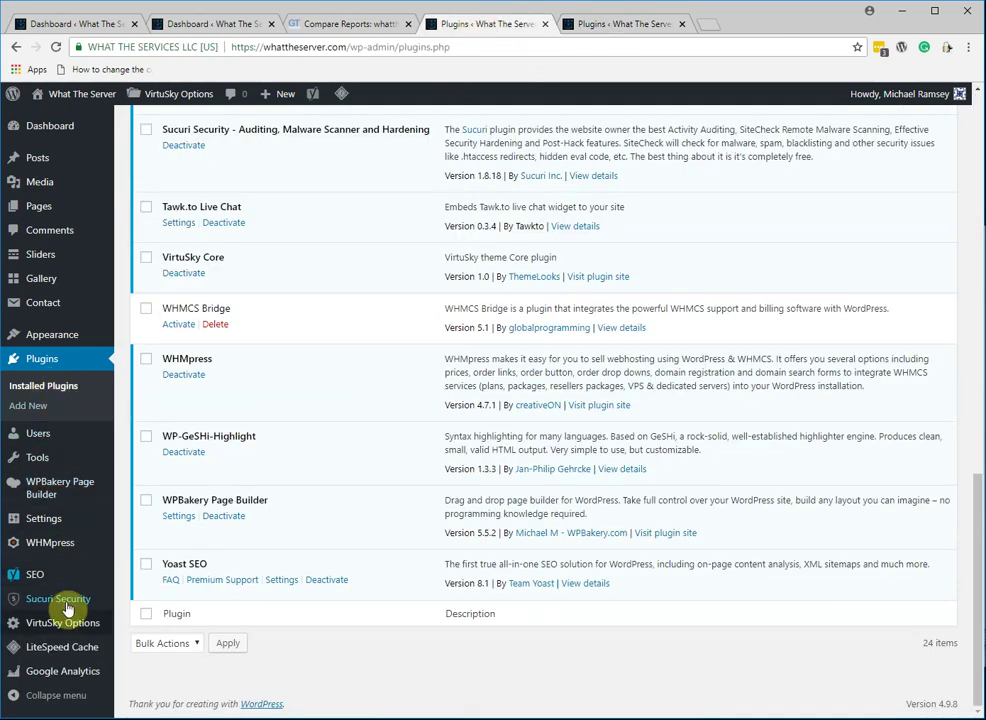
pyautogui.click(62, 643)
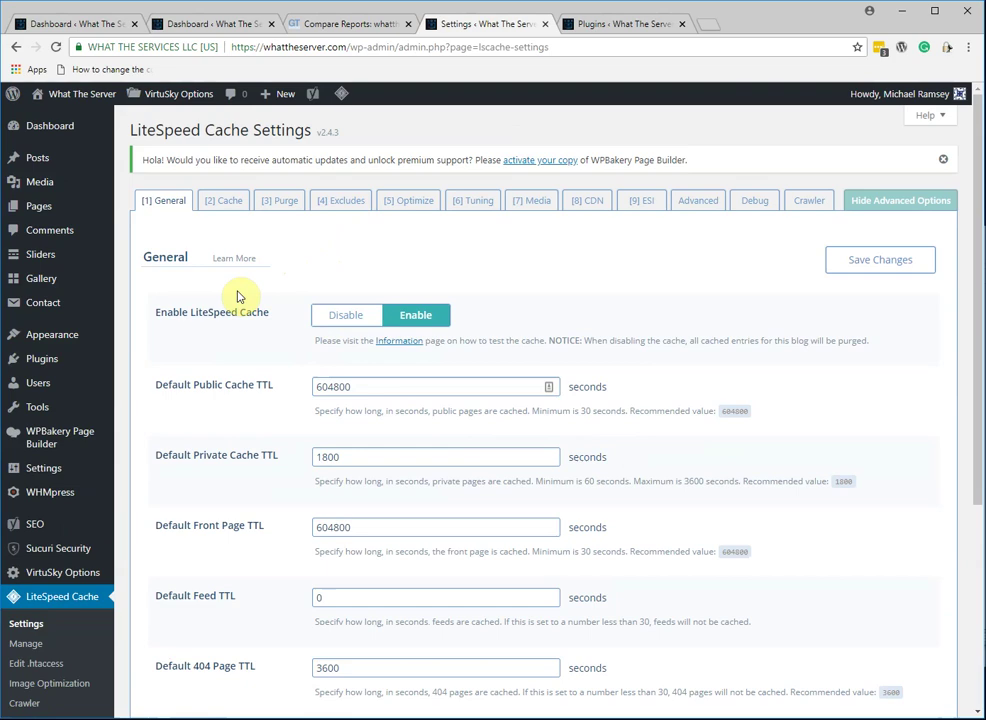
pyautogui.scroll(-1, 224, 306)
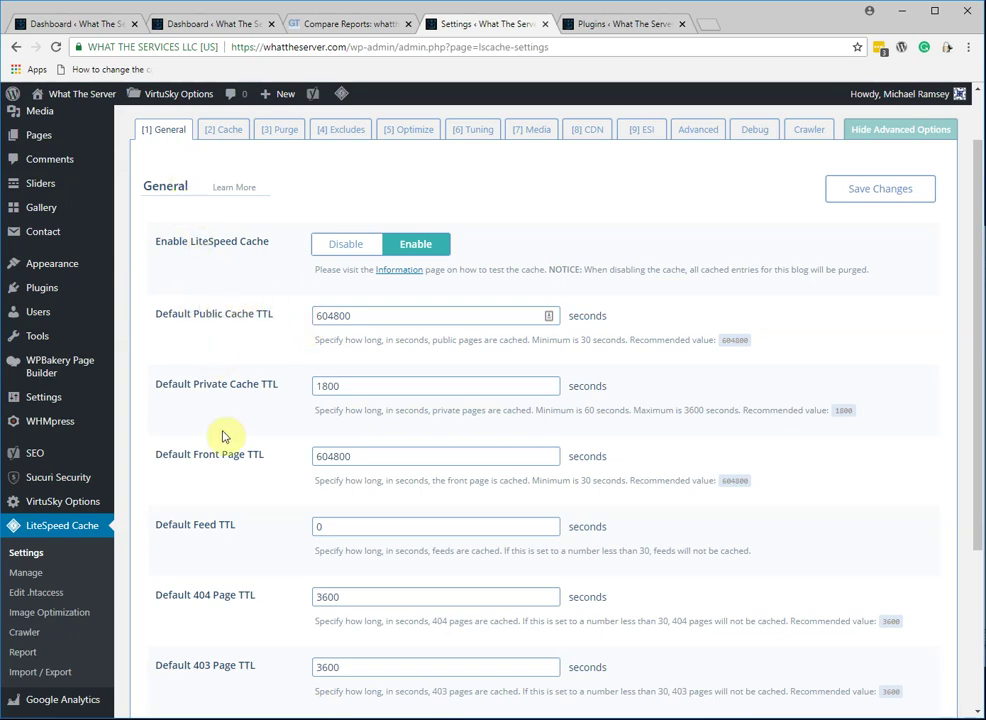
pyautogui.scroll(-3, 224, 436)
pyautogui.scroll(-2, 224, 436)
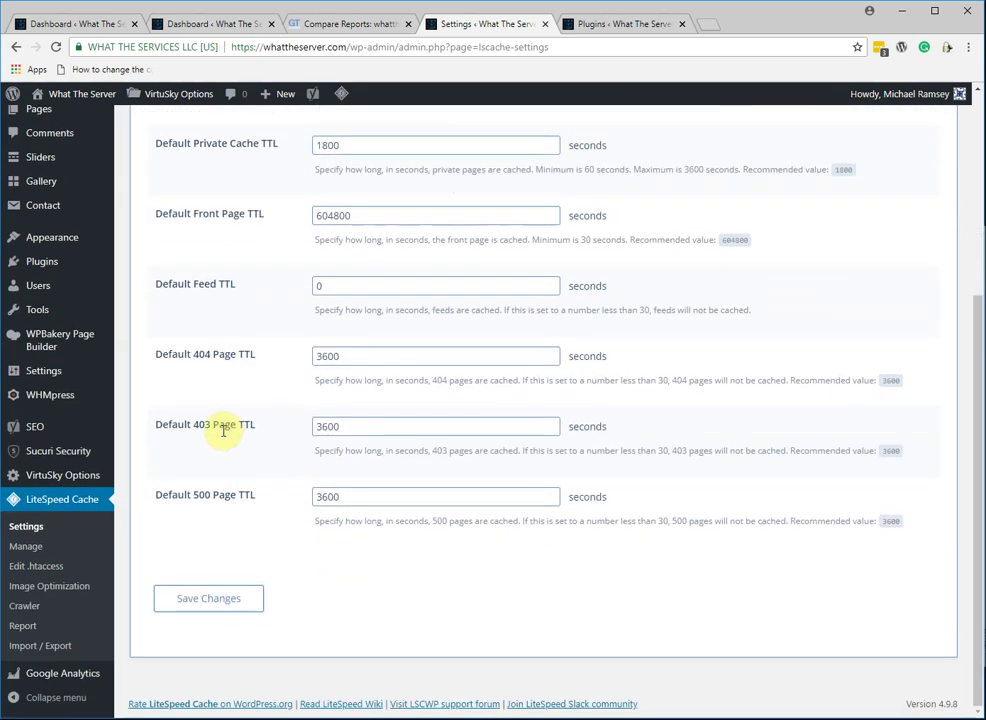
pyautogui.scroll(3, 226, 432)
pyautogui.scroll(3, 226, 432)
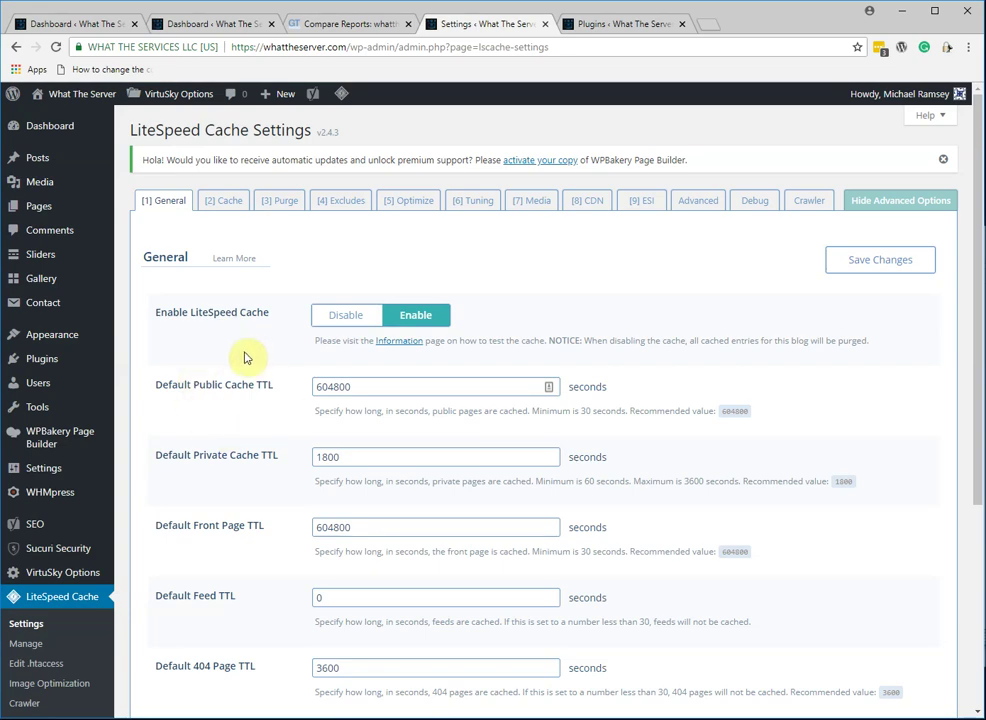
pyautogui.scroll(-2, 241, 379)
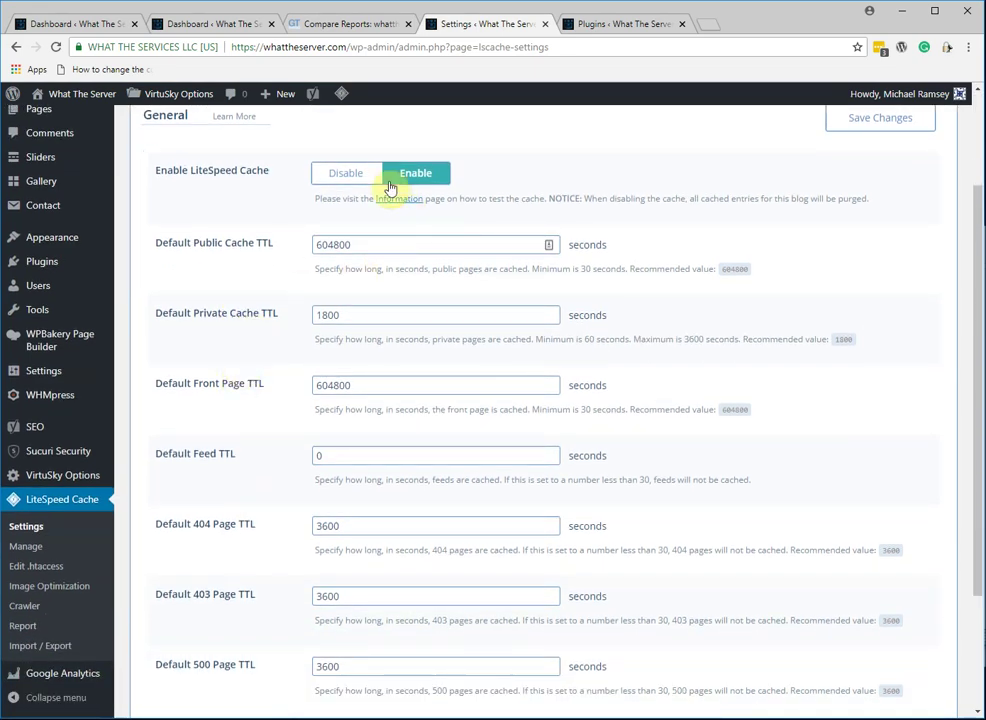
pyautogui.scroll(-2, 260, 449)
pyautogui.scroll(4, 260, 449)
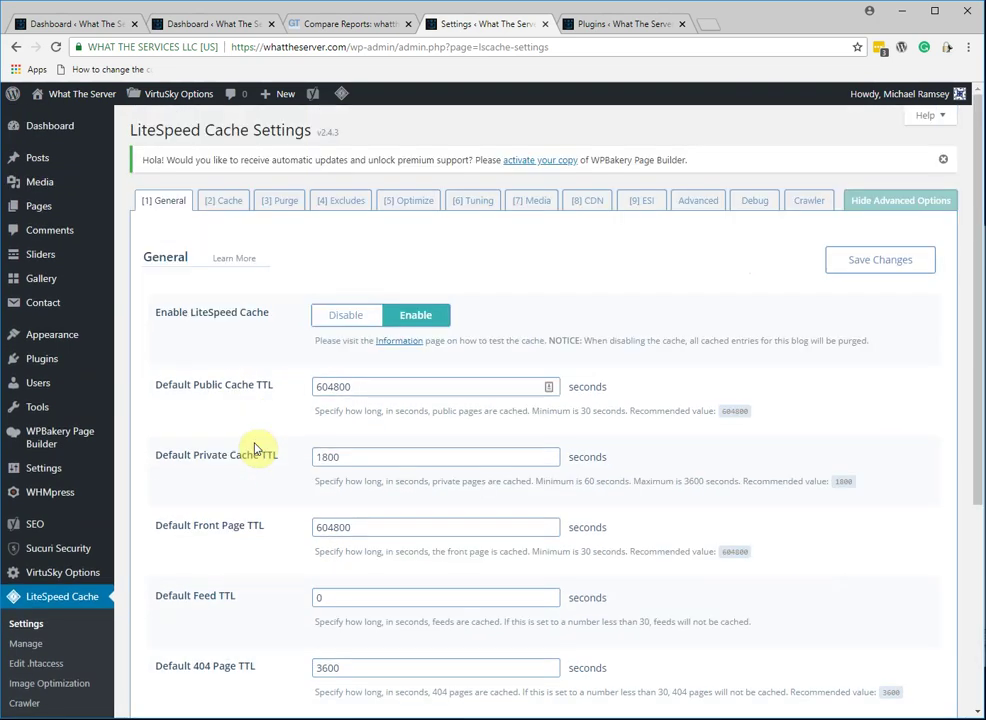
# Step: Review the LiteSpeed Cache control settings, from caching logged-in users through the mobile, private URI and query string options
pyautogui.click(225, 201)
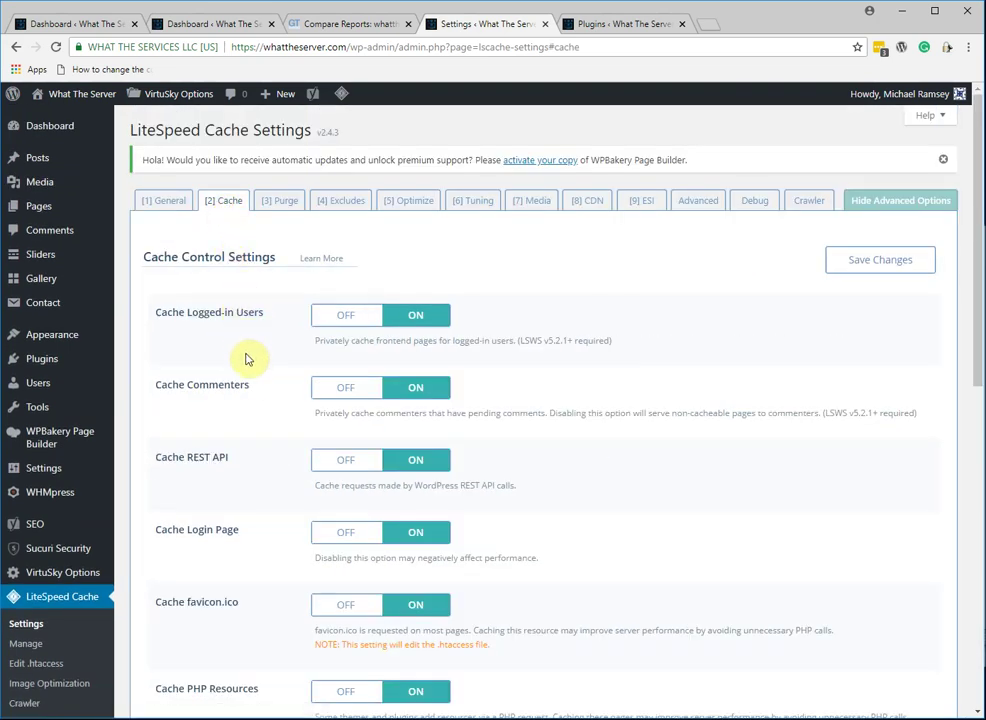
pyautogui.scroll(-1, 249, 408)
pyautogui.scroll(-1, 249, 408)
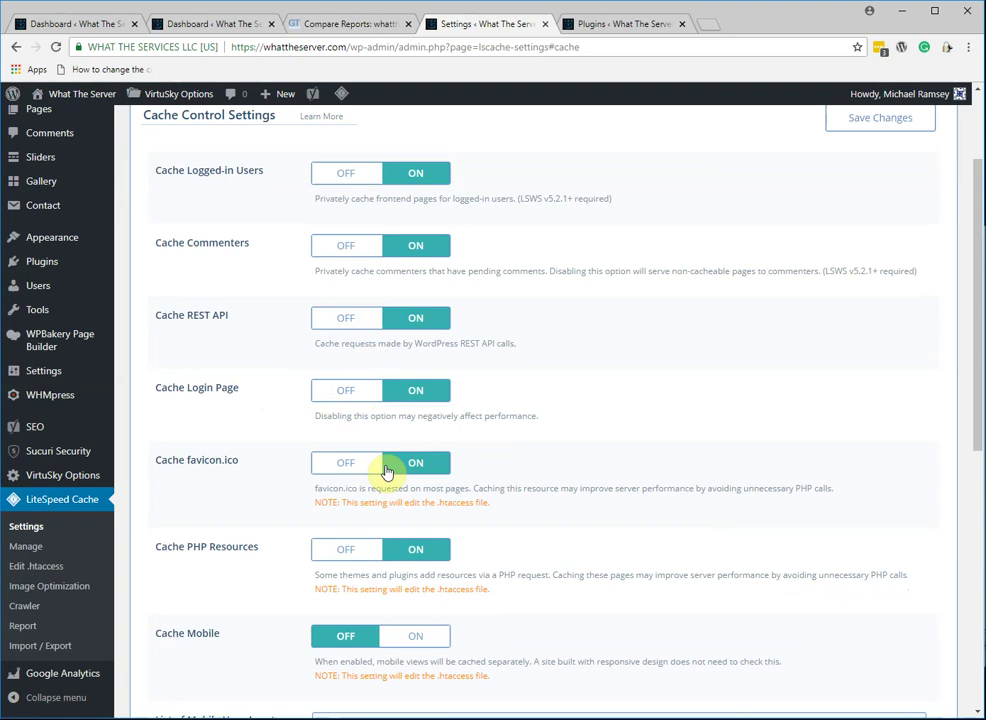
pyautogui.scroll(-2, 258, 541)
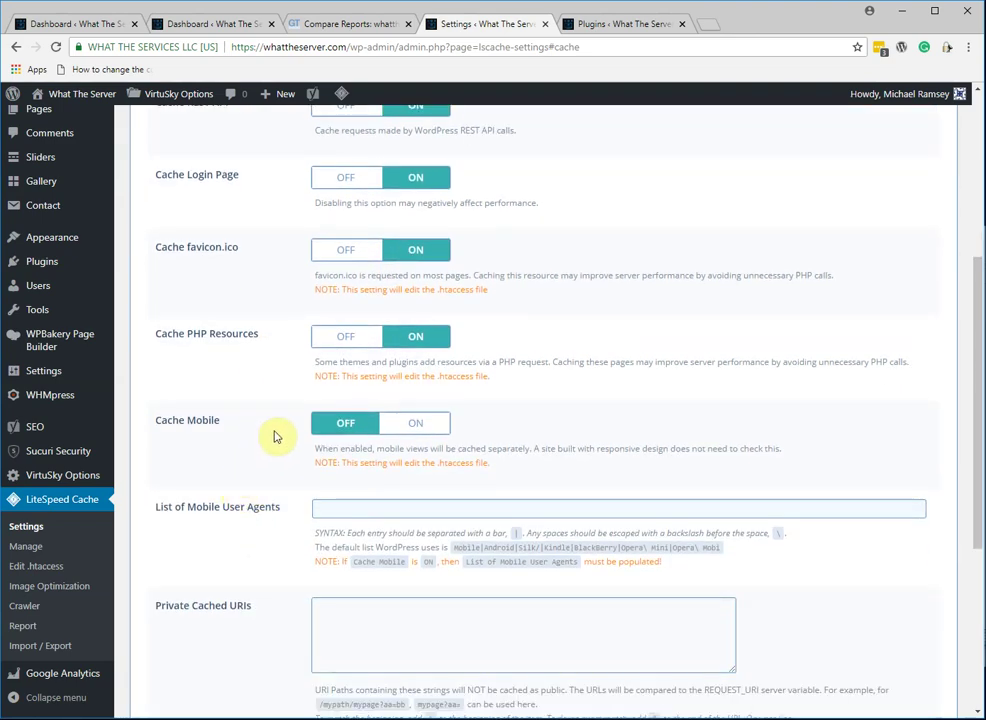
pyautogui.scroll(-4, 262, 478)
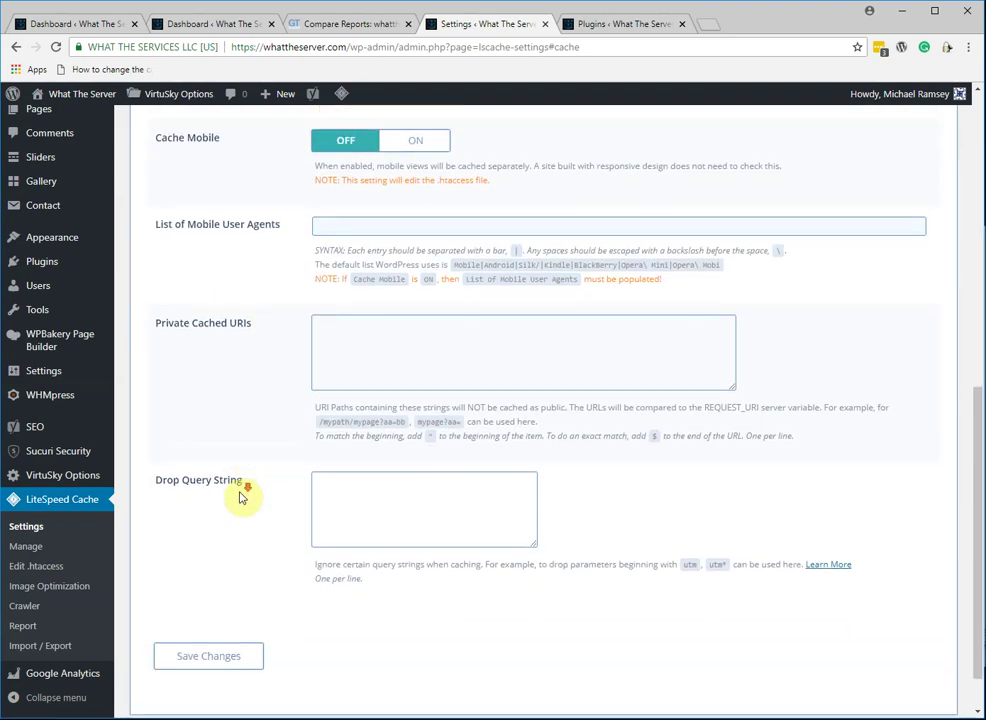
pyautogui.scroll(8, 240, 520)
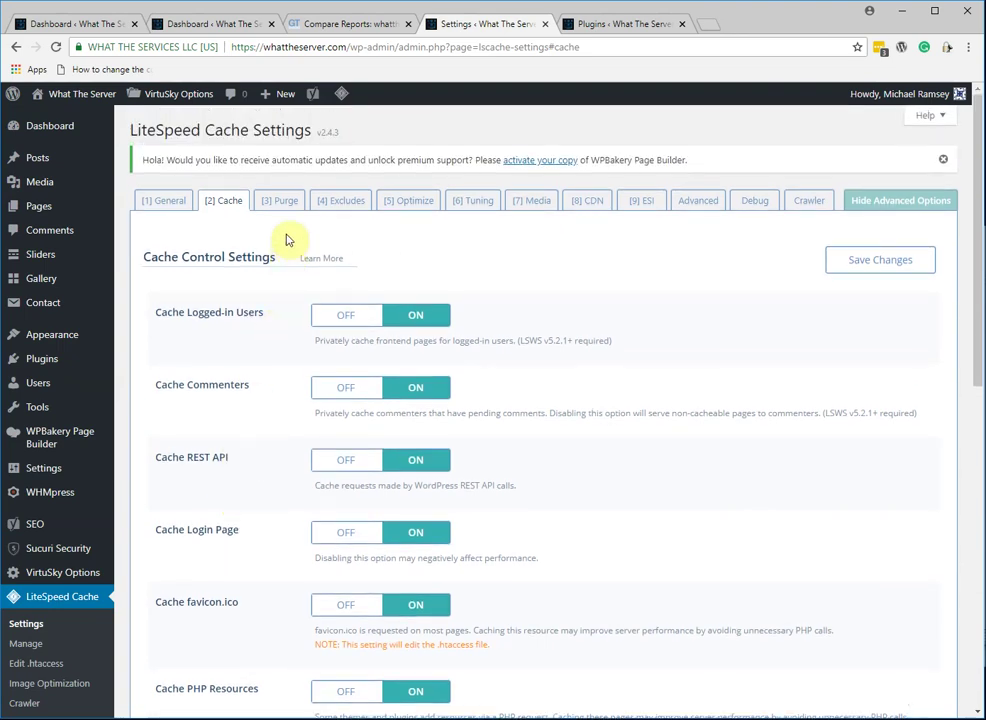
# Step: Review the LiteSpeed Cache purge settings, including the auto purge rules for publish/update and the scheduled purge options
pyautogui.click(283, 205)
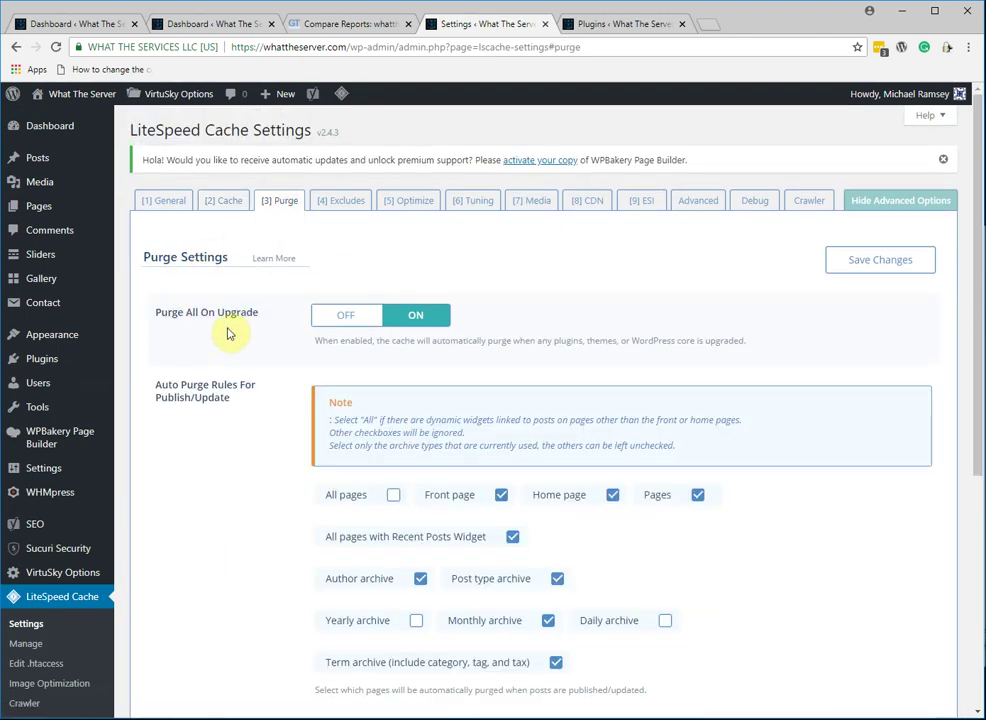
pyautogui.scroll(-4, 253, 433)
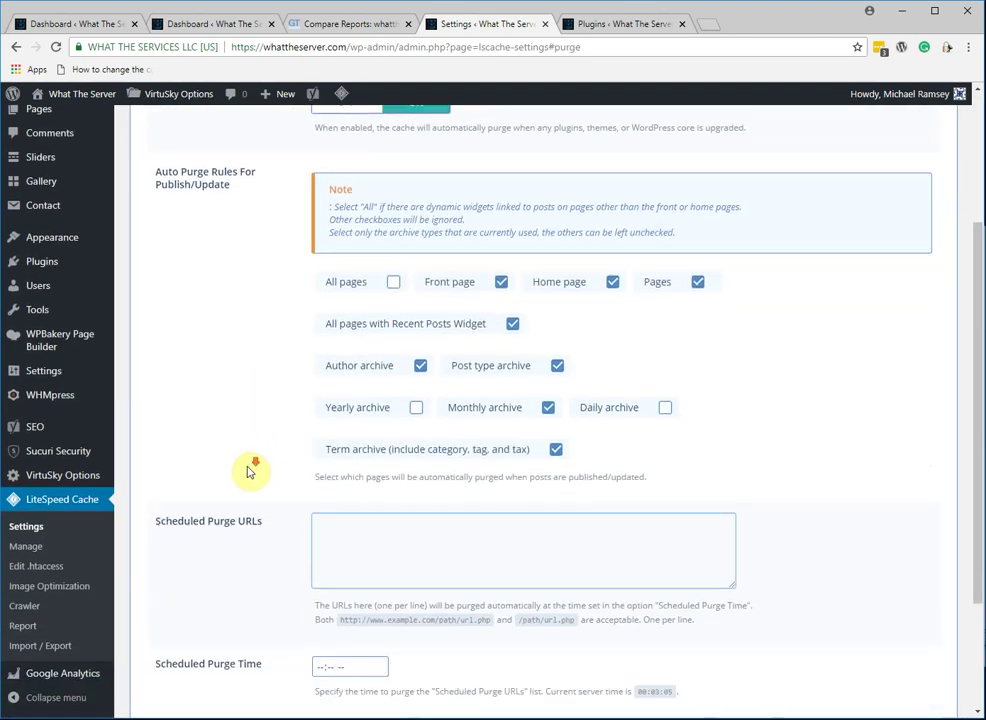
pyautogui.scroll(4, 246, 420)
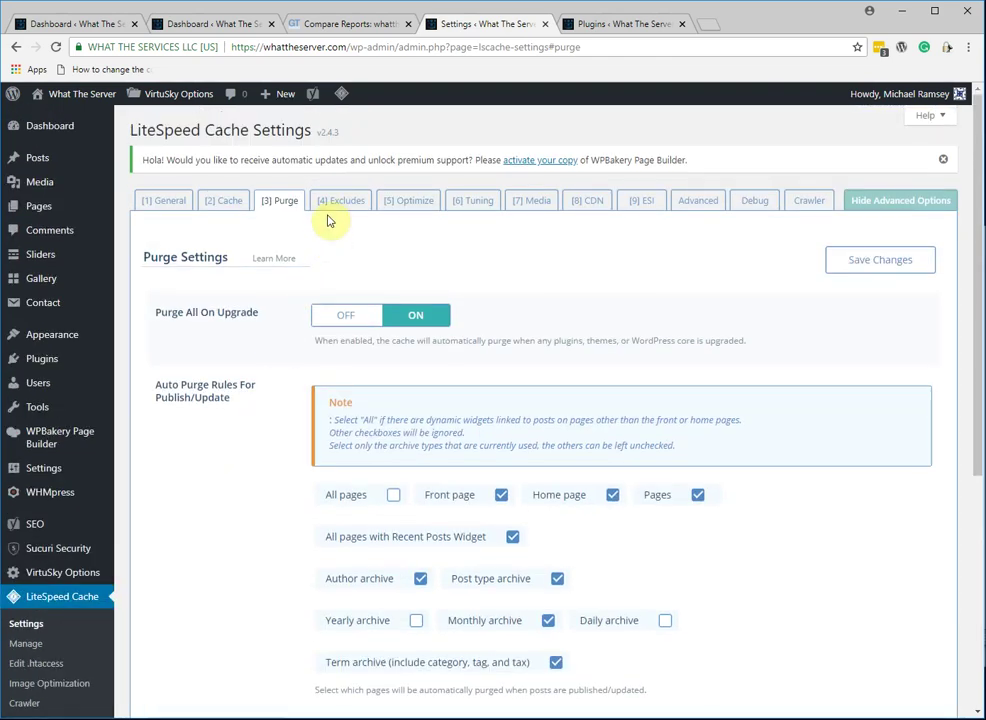
# Step: Review the LiteSpeed Cache exclude settings, from forced cache URIs down to the roles that are not cached
pyautogui.click(345, 206)
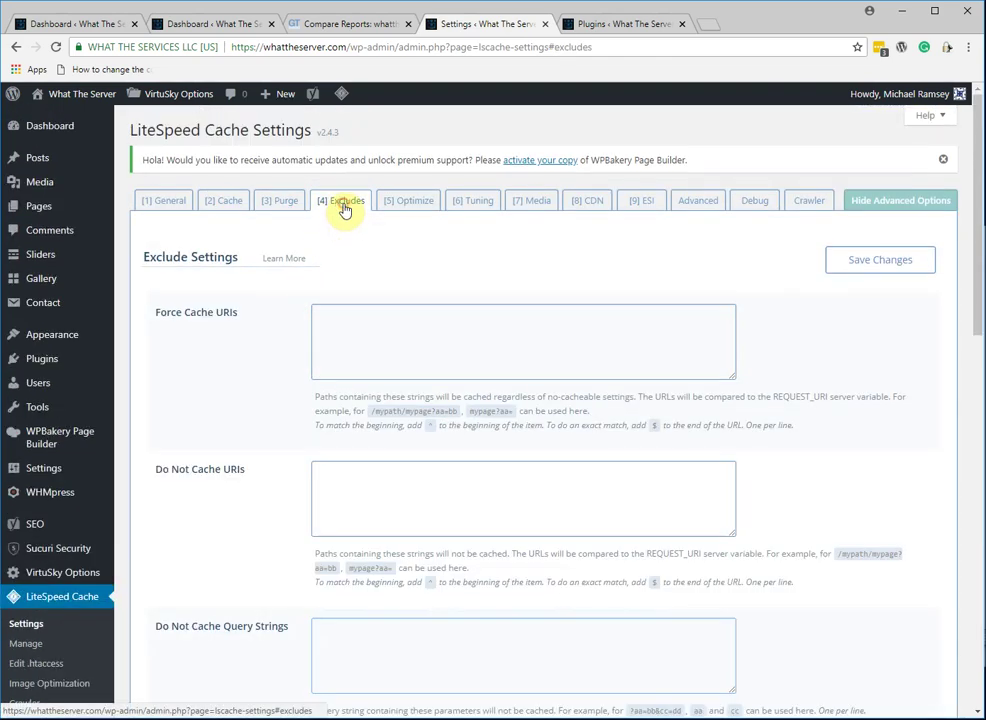
pyautogui.scroll(-3, 260, 357)
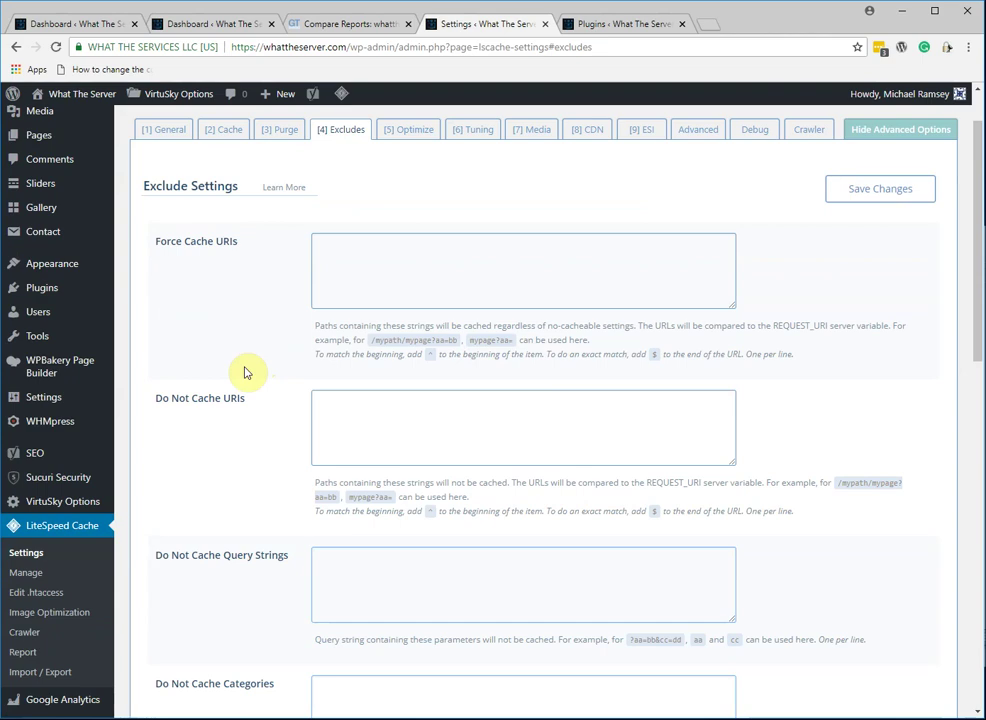
pyautogui.scroll(-2, 376, 345)
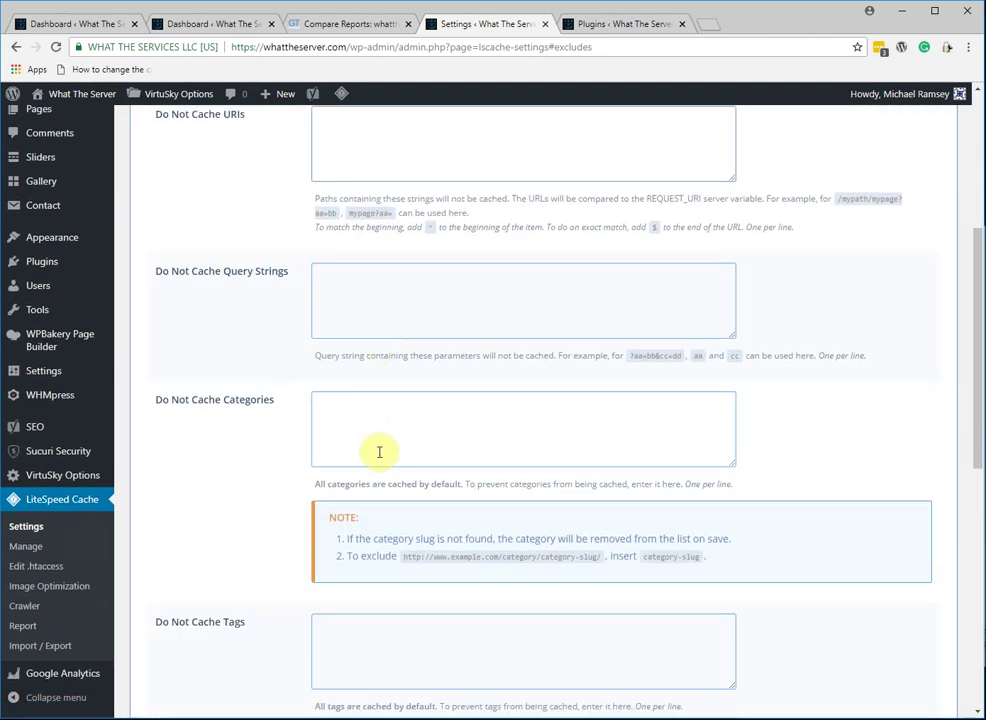
pyautogui.scroll(-9, 264, 420)
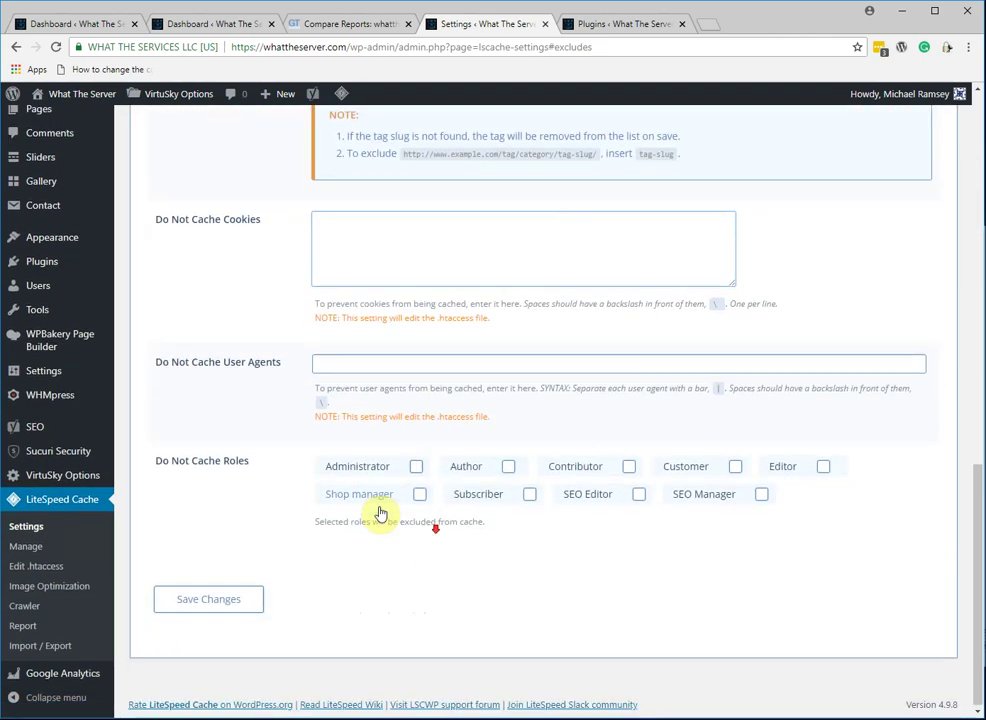
pyautogui.scroll(15, 299, 495)
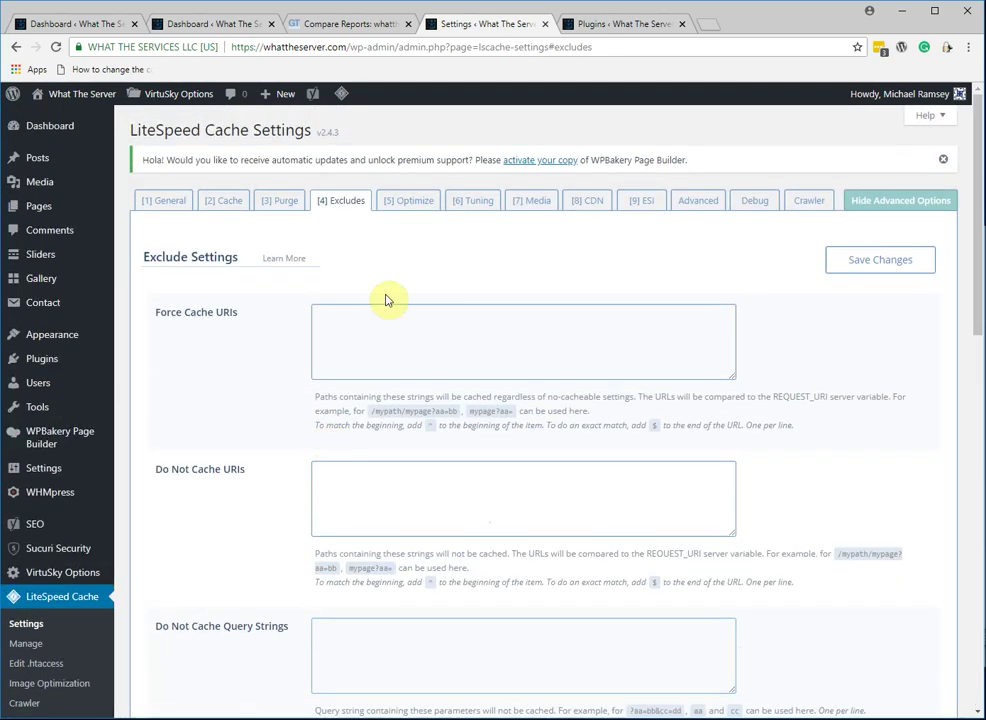
# Step: Review the LiteSpeed Cache optimization settings, from CSS and JS minify, combine and HTTP/2 push down to DNS prefetch and comment removal
pyautogui.click(404, 205)
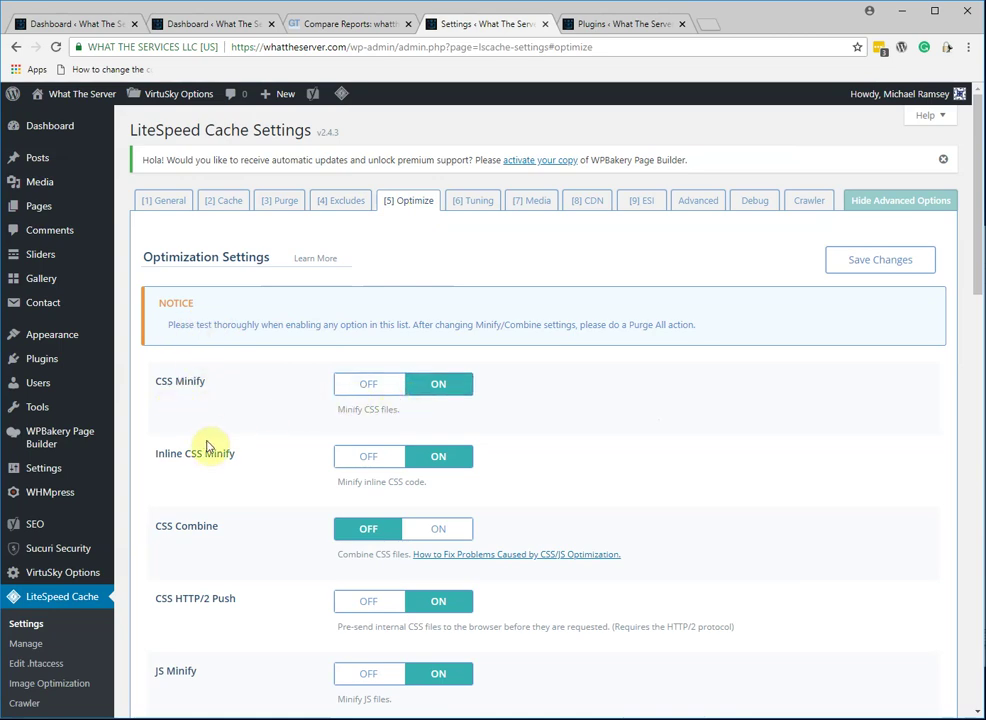
pyautogui.scroll(-3, 208, 445)
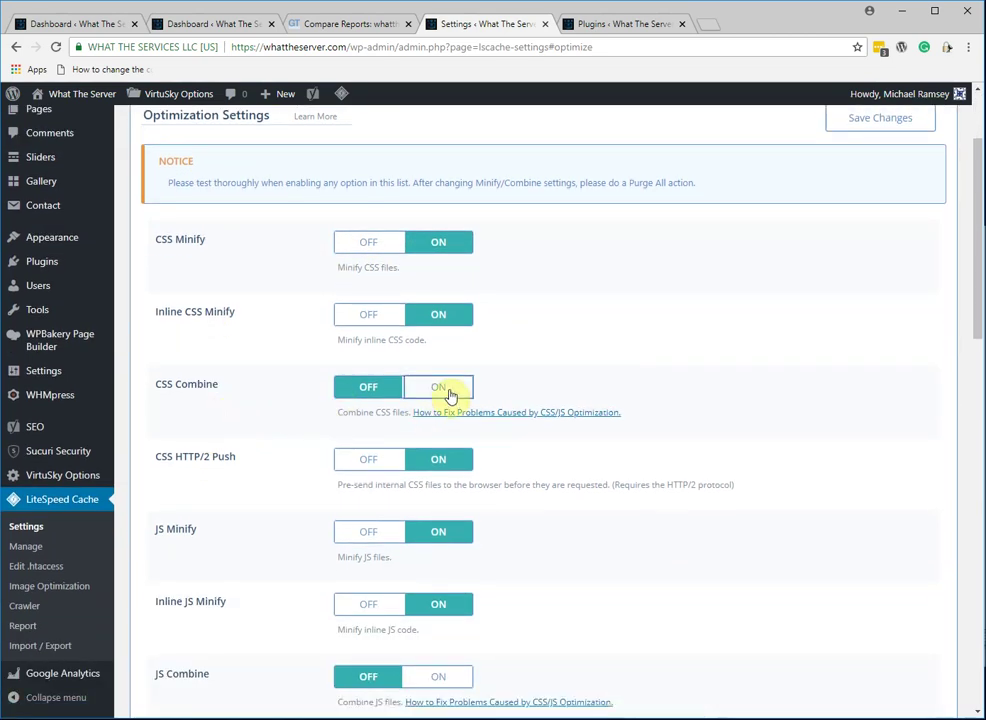
pyautogui.scroll(-3, 264, 420)
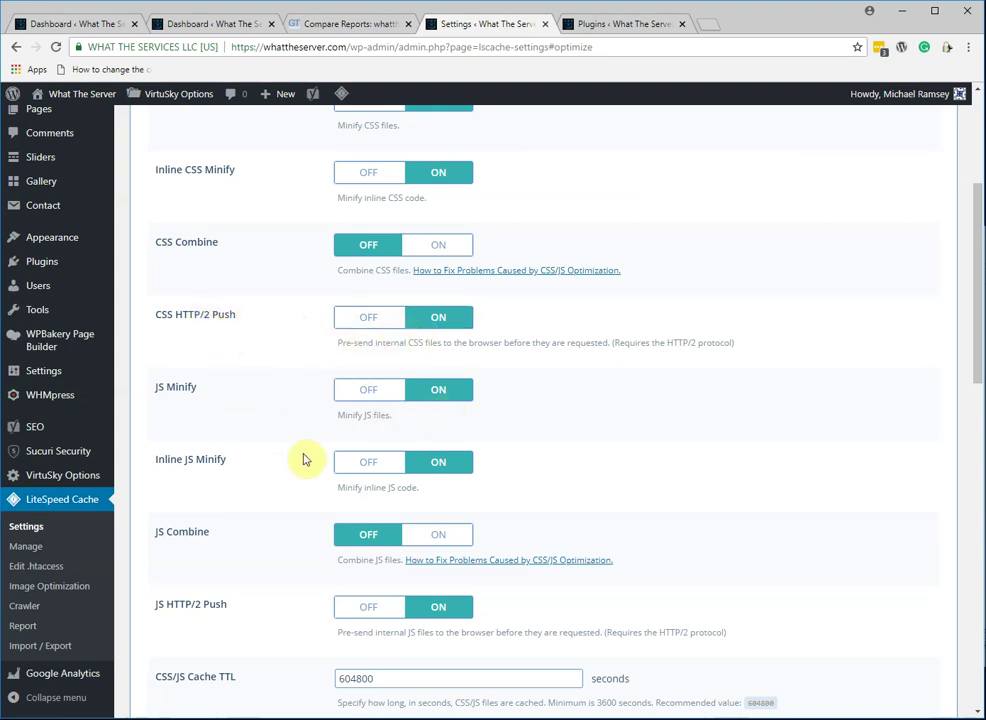
pyautogui.scroll(-3, 268, 482)
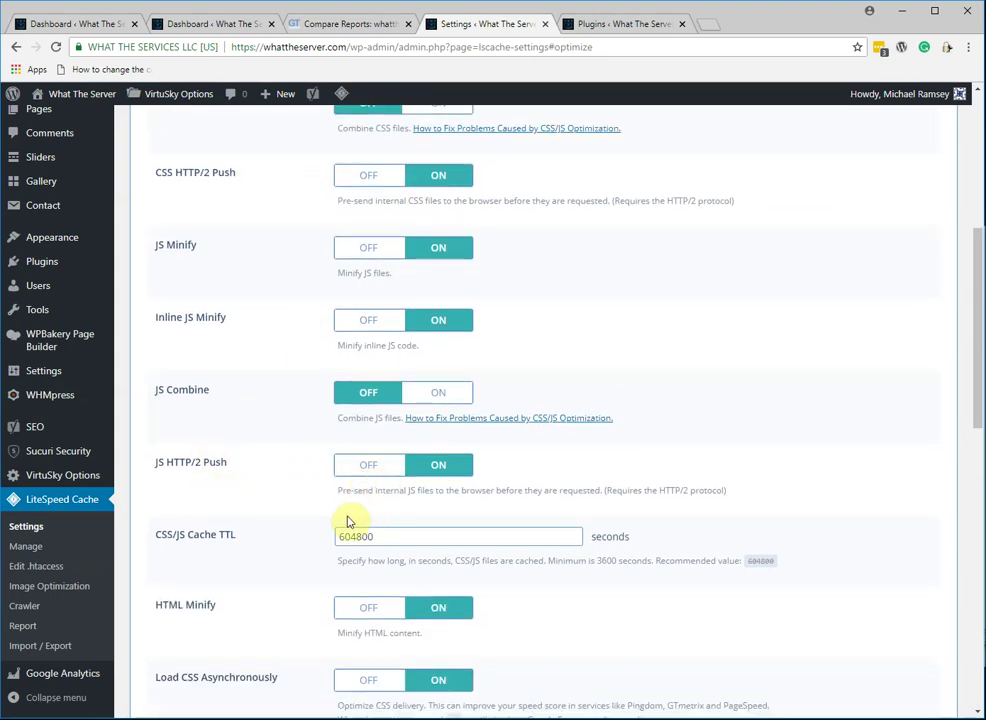
pyautogui.scroll(-3, 270, 483)
pyautogui.scroll(-3, 270, 483)
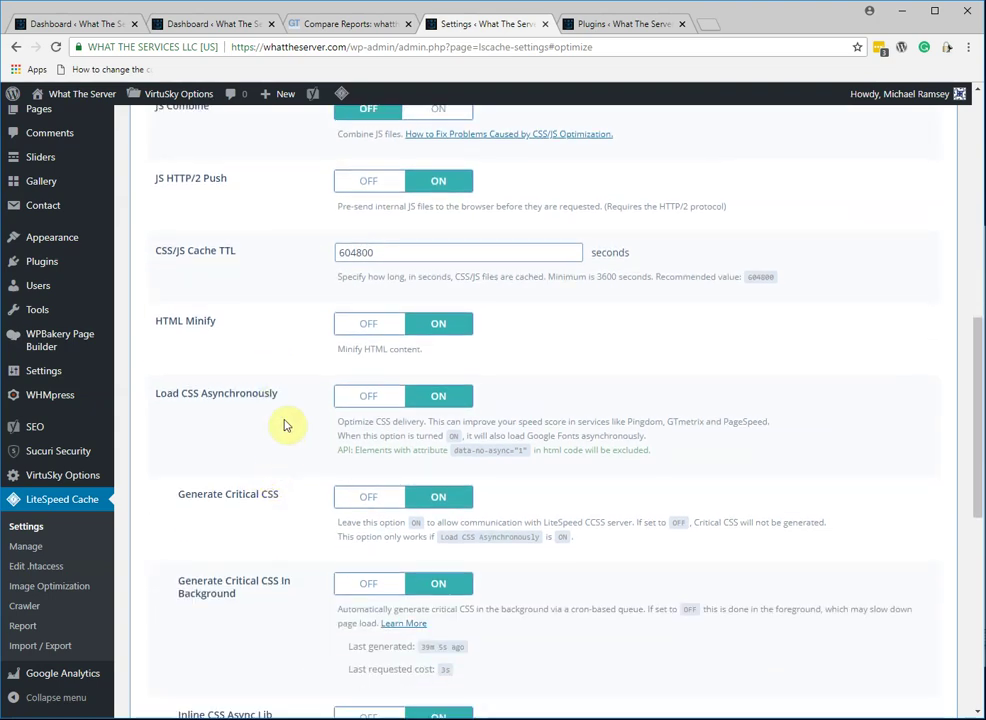
pyautogui.scroll(-12, 284, 426)
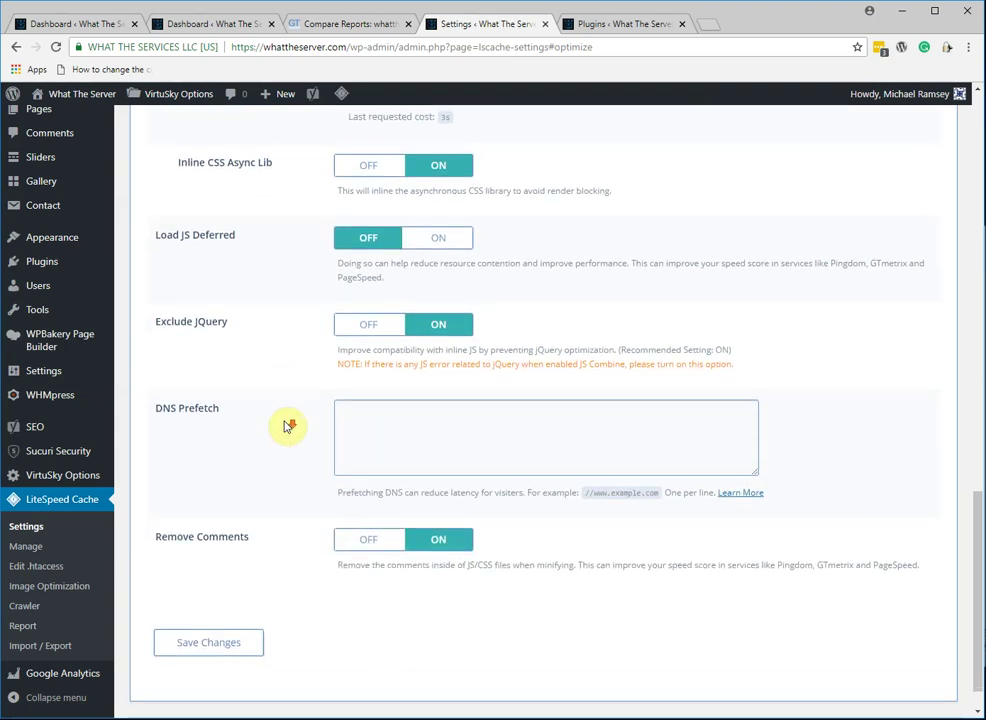
pyautogui.scroll(-1, 285, 427)
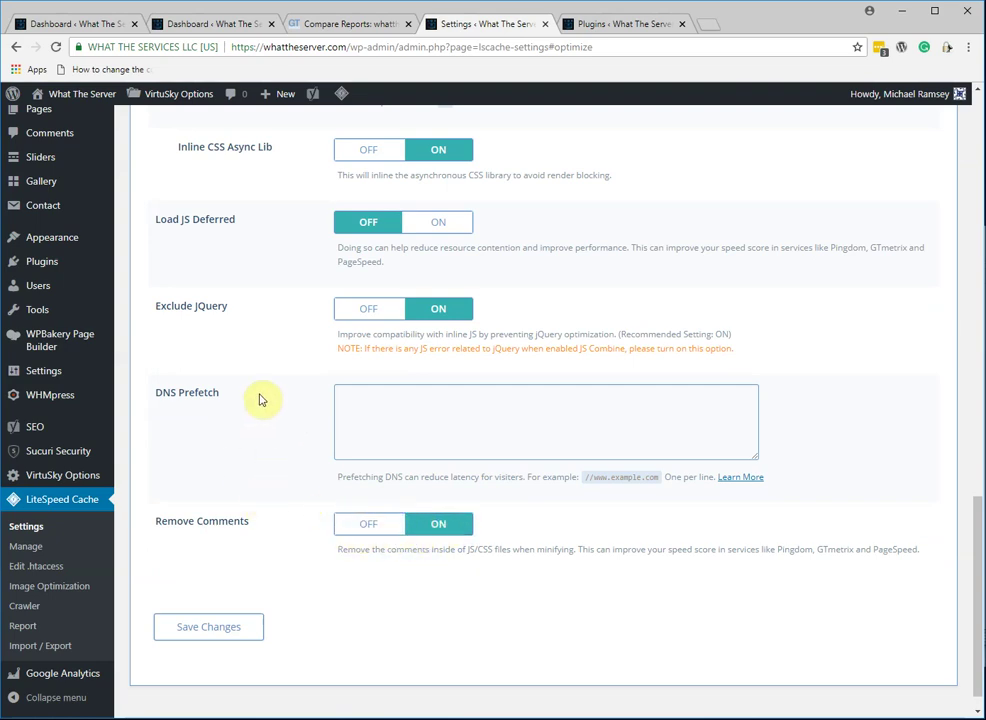
pyautogui.scroll(20, 262, 440)
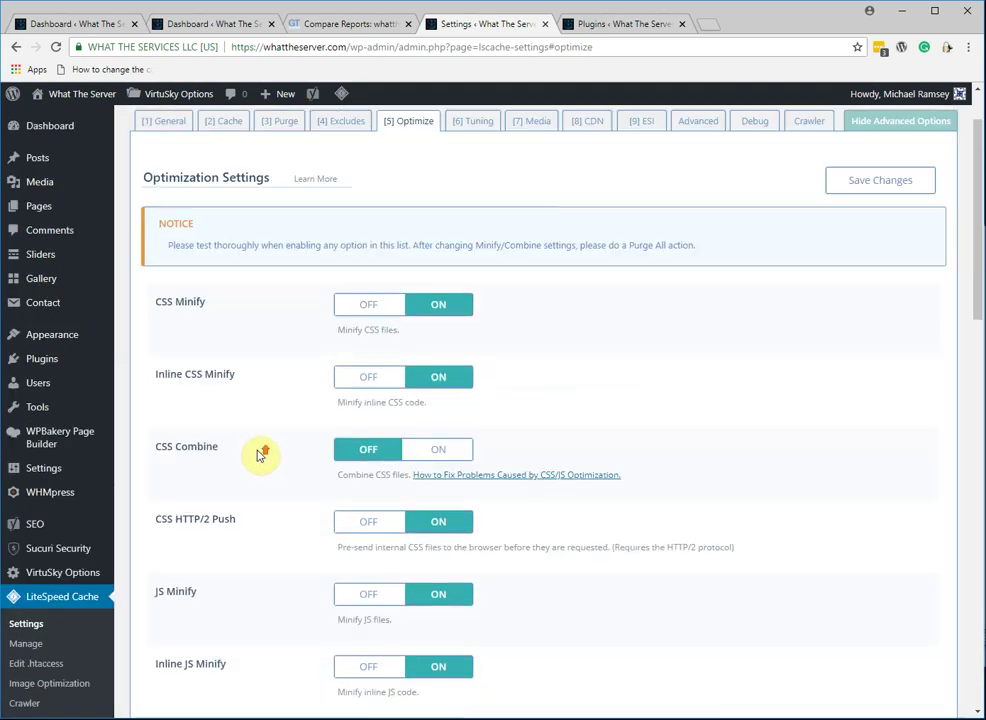
# Step: Review the LiteSpeed Cache tuning settings, from combined CSS priority through query strings and Google Fonts to the role excludes
pyautogui.click(470, 204)
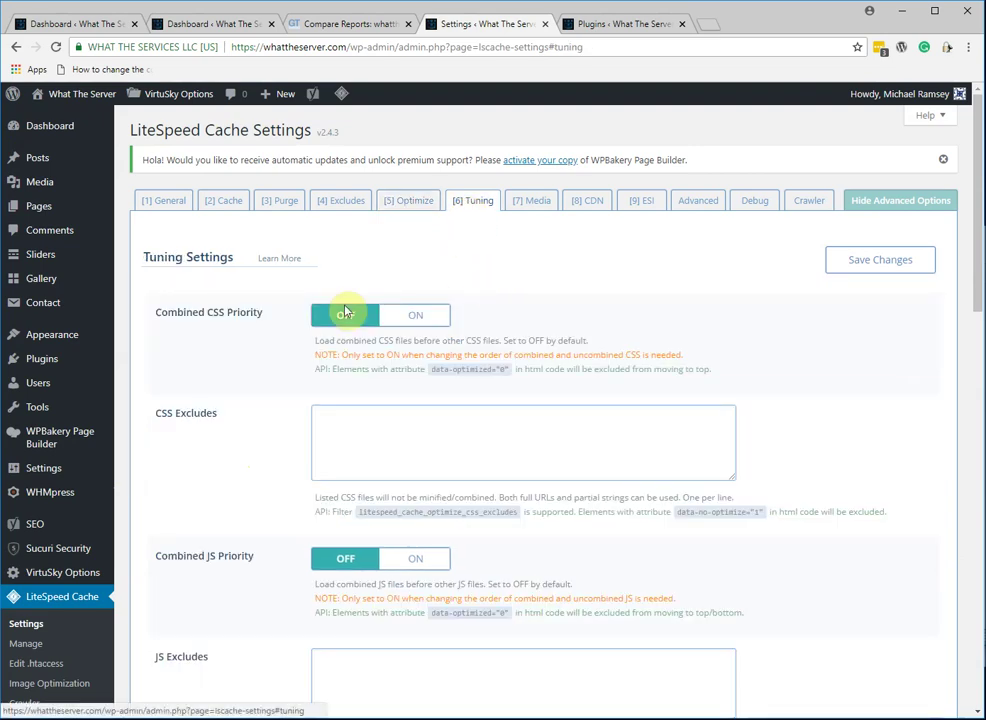
pyautogui.scroll(-3, 245, 400)
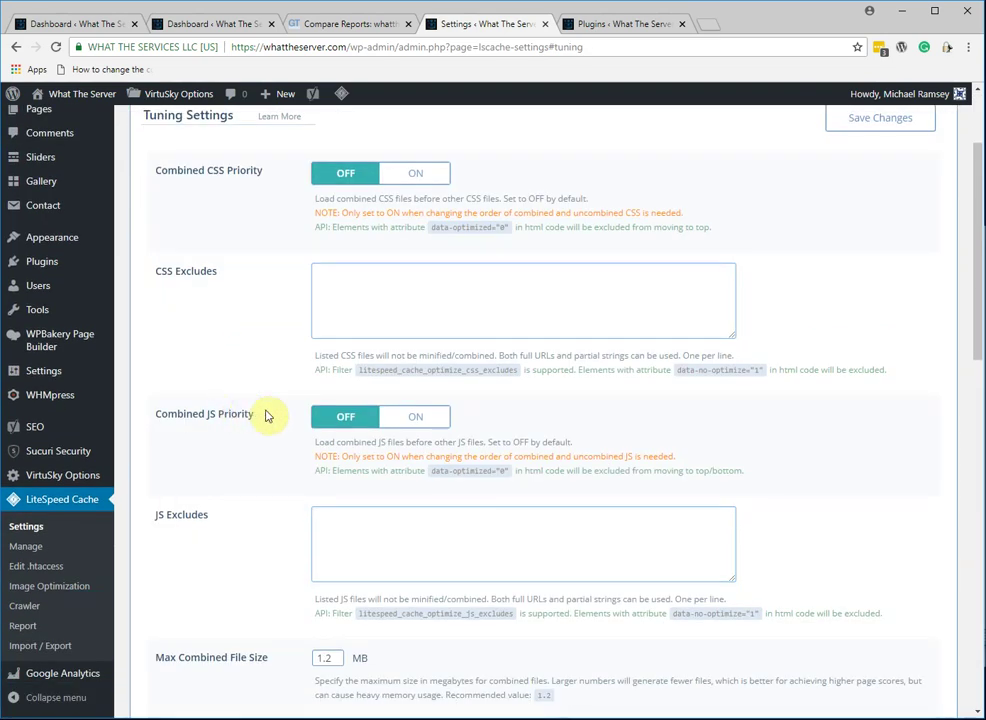
pyautogui.scroll(-3, 275, 420)
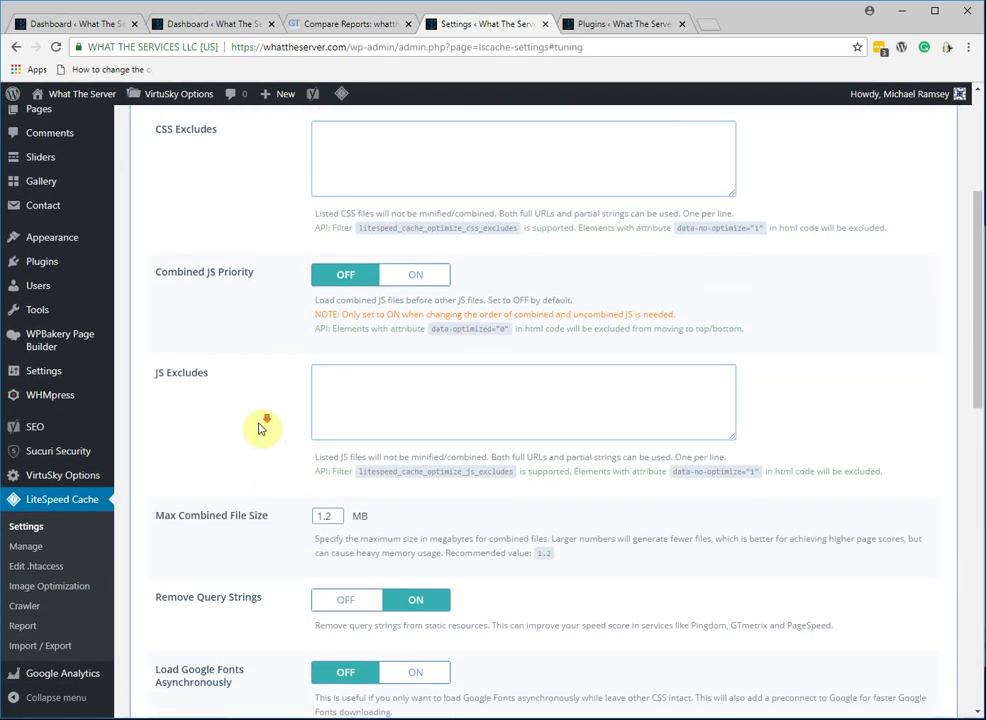
pyautogui.scroll(-3, 260, 426)
pyautogui.scroll(-3, 255, 390)
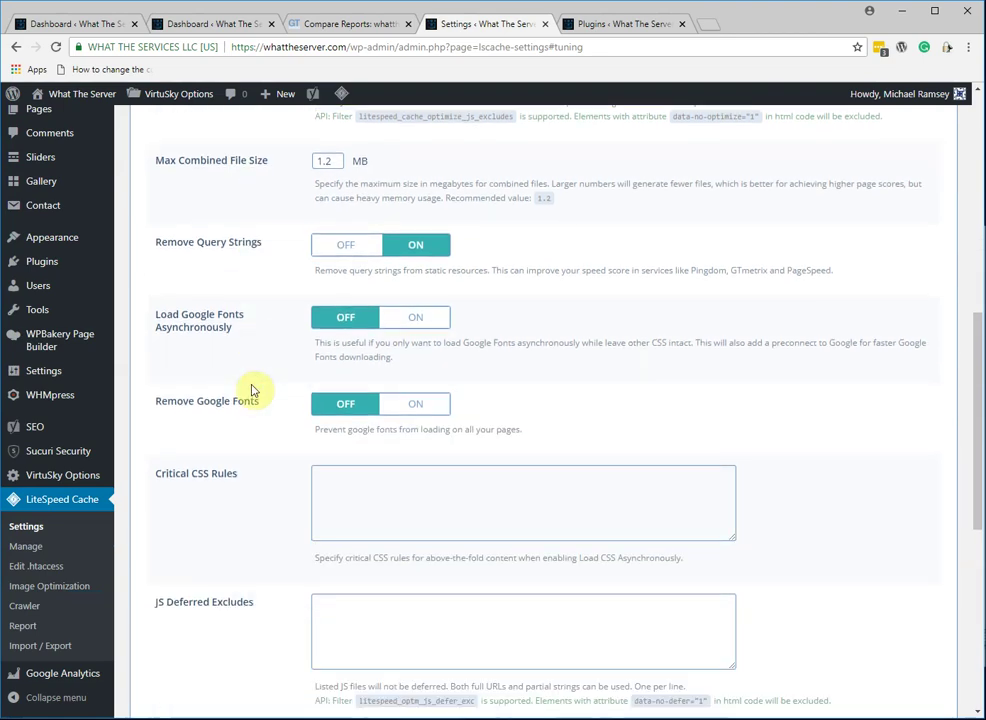
pyautogui.scroll(-5, 252, 384)
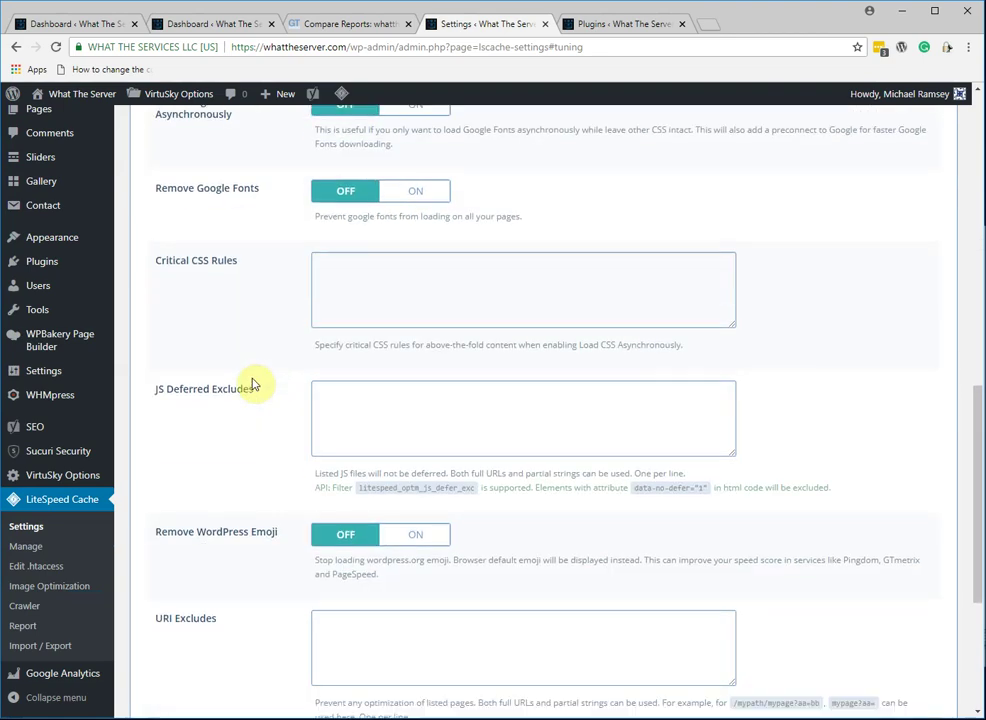
pyautogui.scroll(-3, 255, 384)
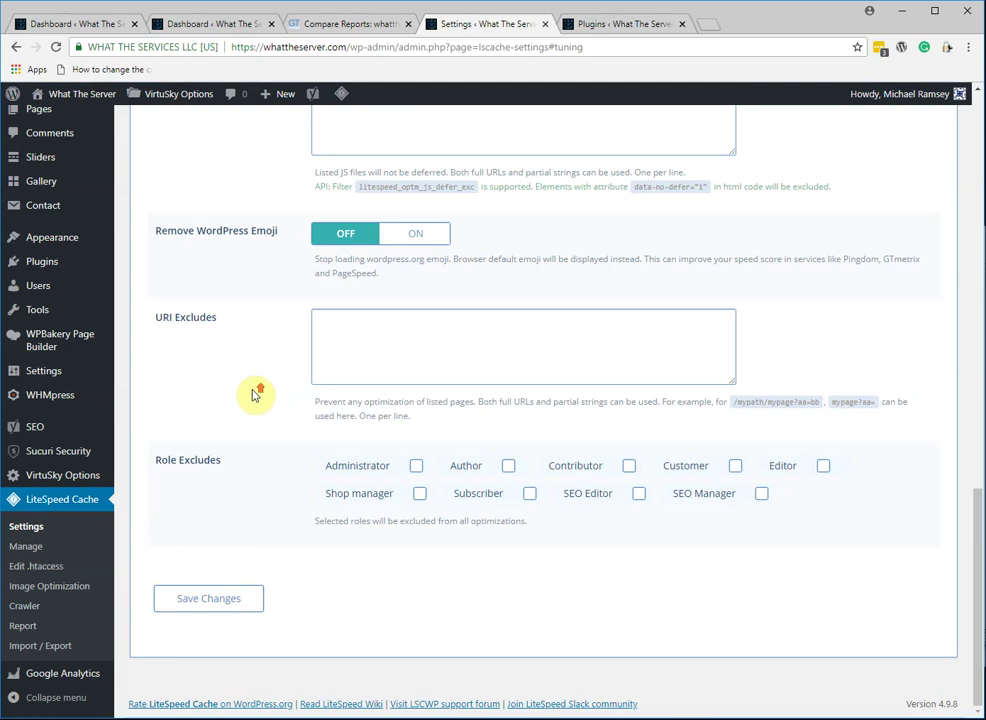
pyautogui.scroll(15, 255, 394)
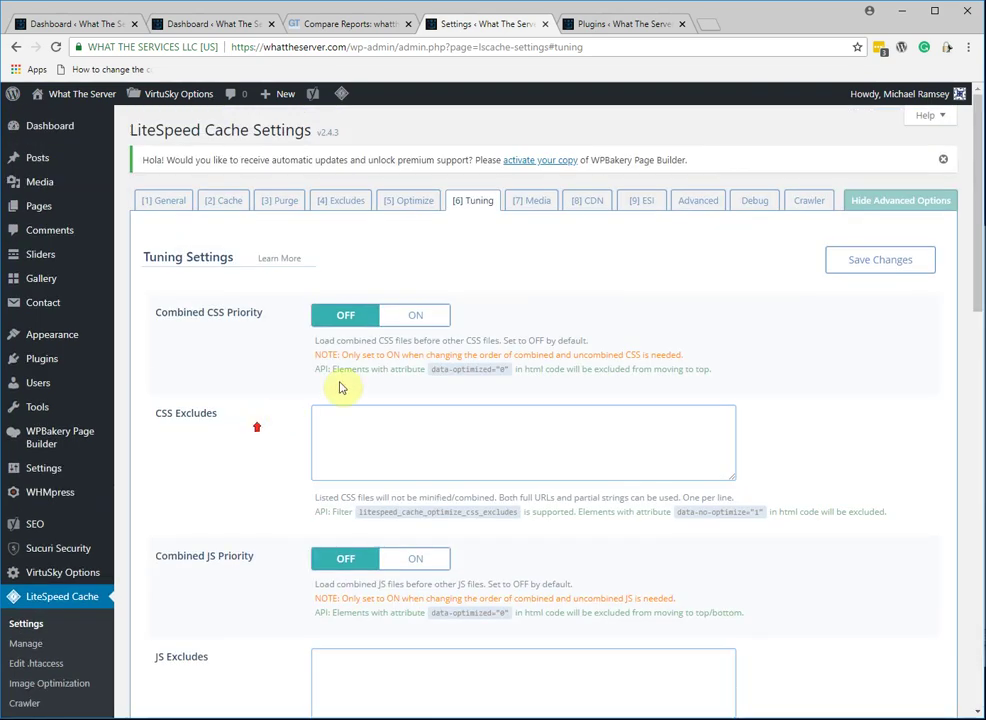
# Step: Review the LiteSpeed Cache media settings, covering image lazy loading, automatic image optimization and WebP replacement
pyautogui.click(528, 204)
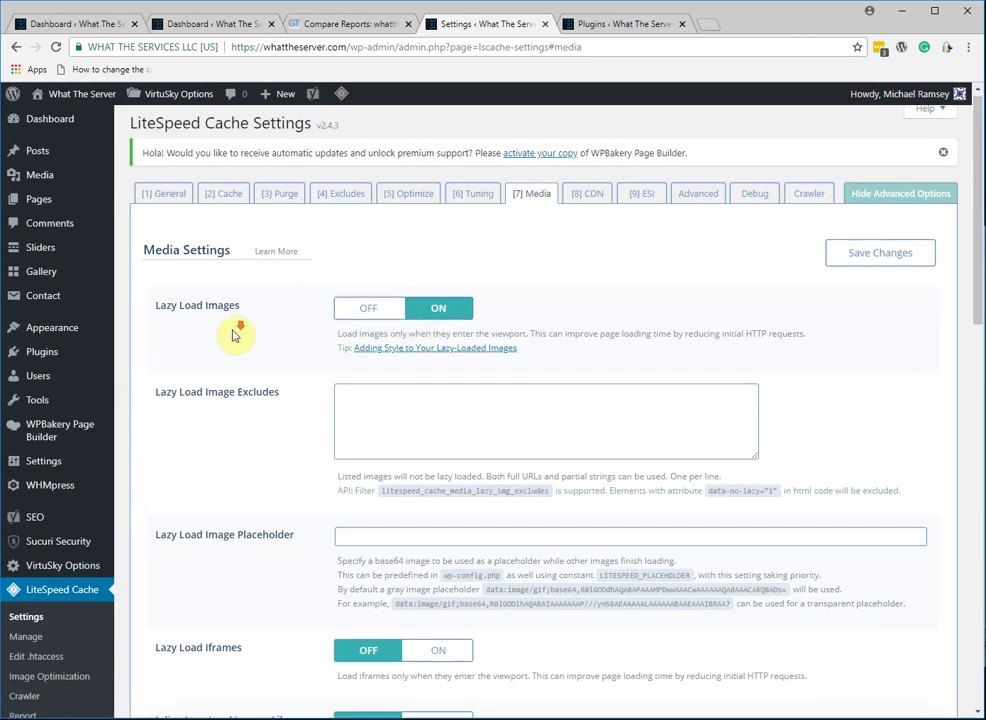
pyautogui.scroll(-1, 232, 333)
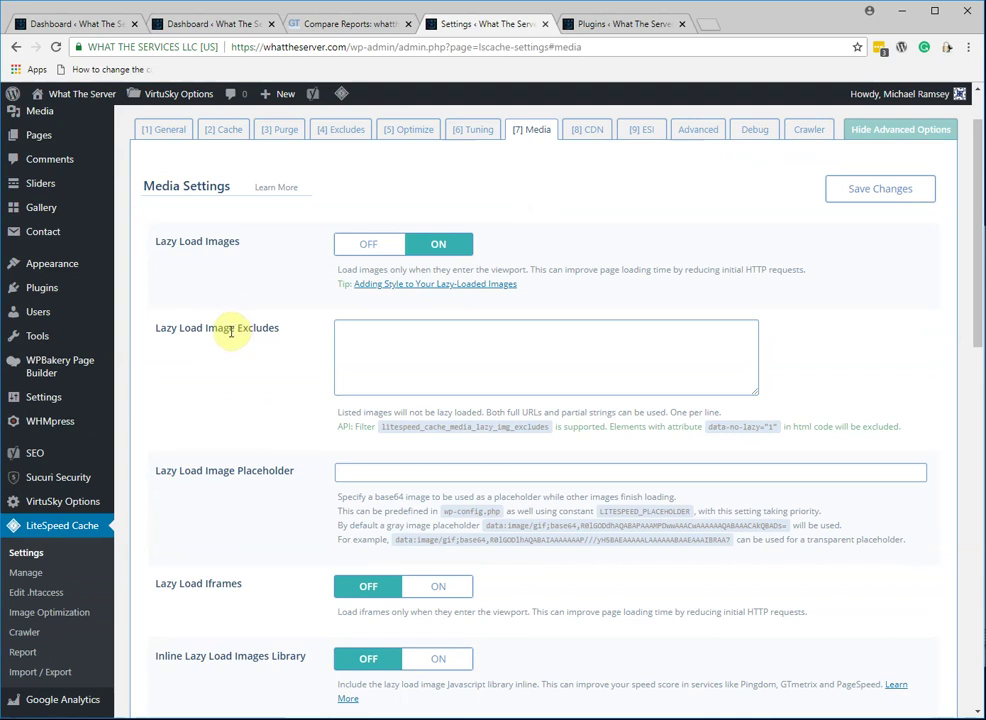
pyautogui.scroll(-2, 231, 332)
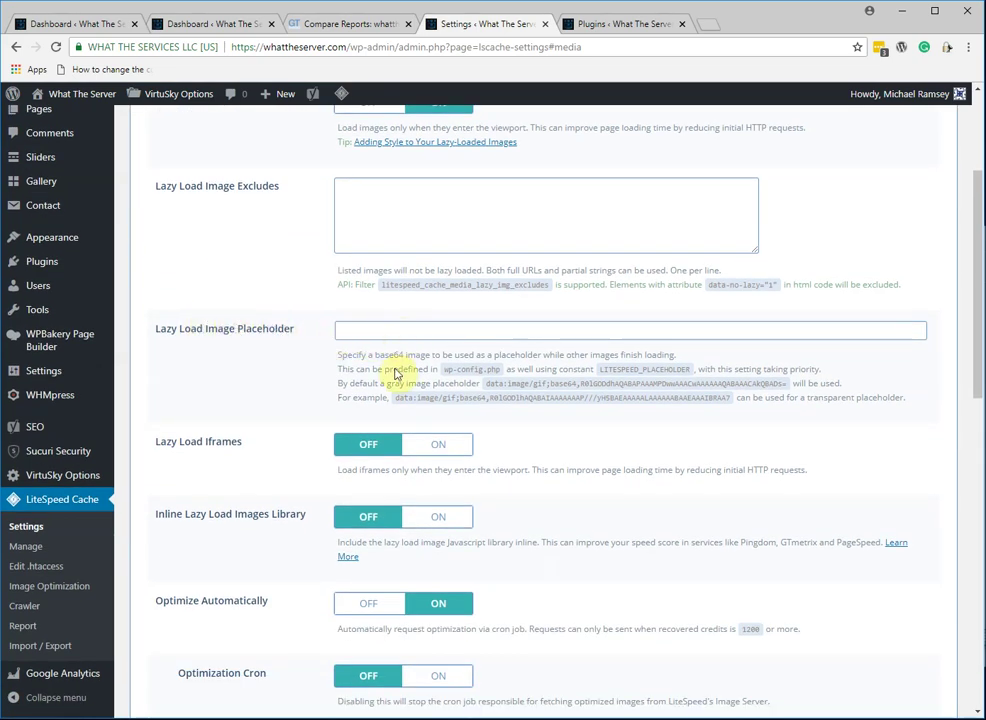
pyautogui.scroll(-2, 290, 480)
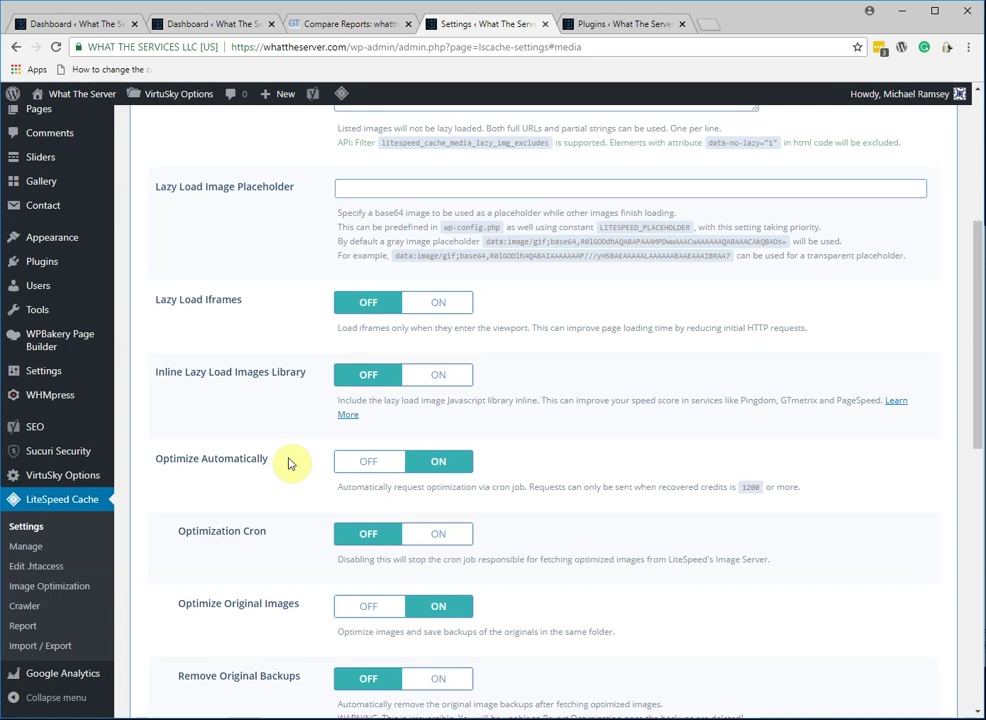
pyautogui.scroll(-2, 280, 470)
pyautogui.scroll(-1, 266, 488)
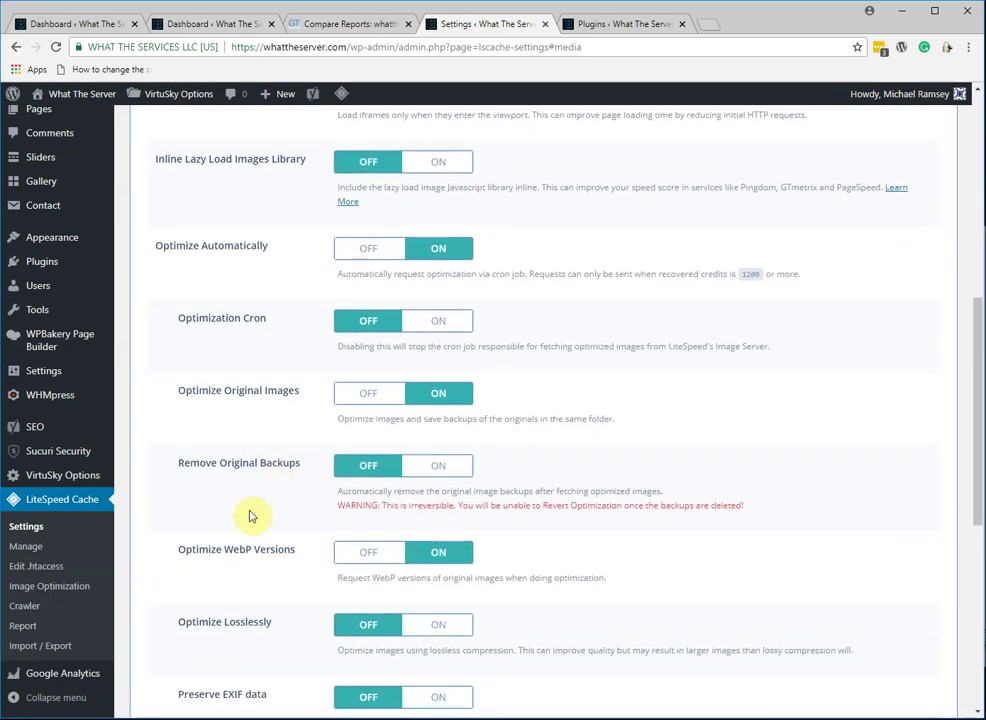
pyautogui.scroll(-2, 251, 515)
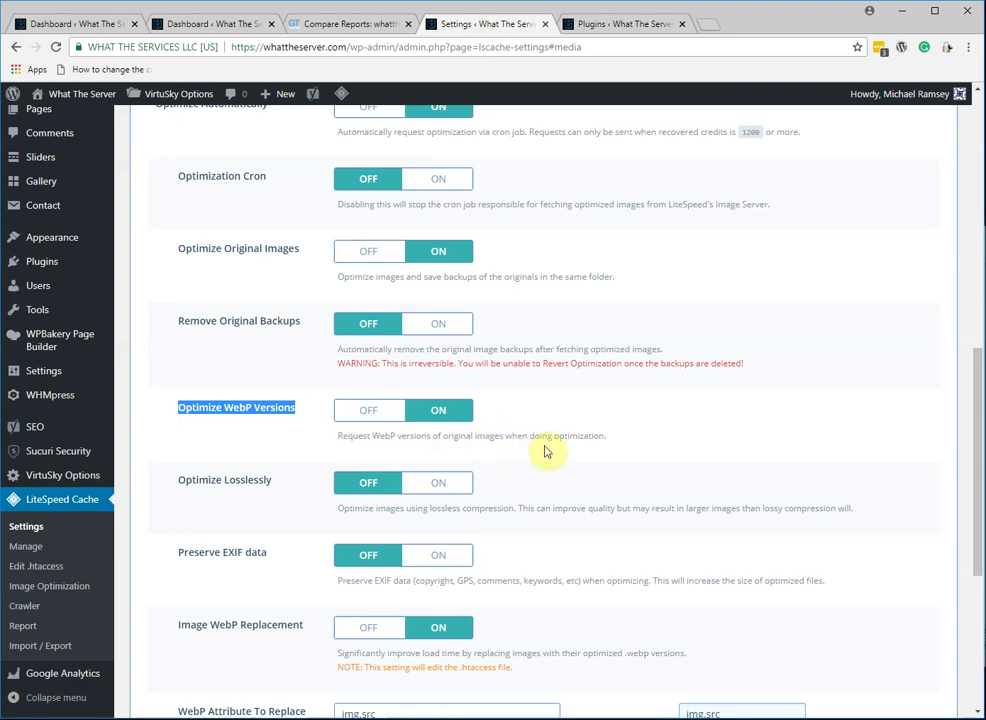
pyautogui.scroll(-3, 260, 485)
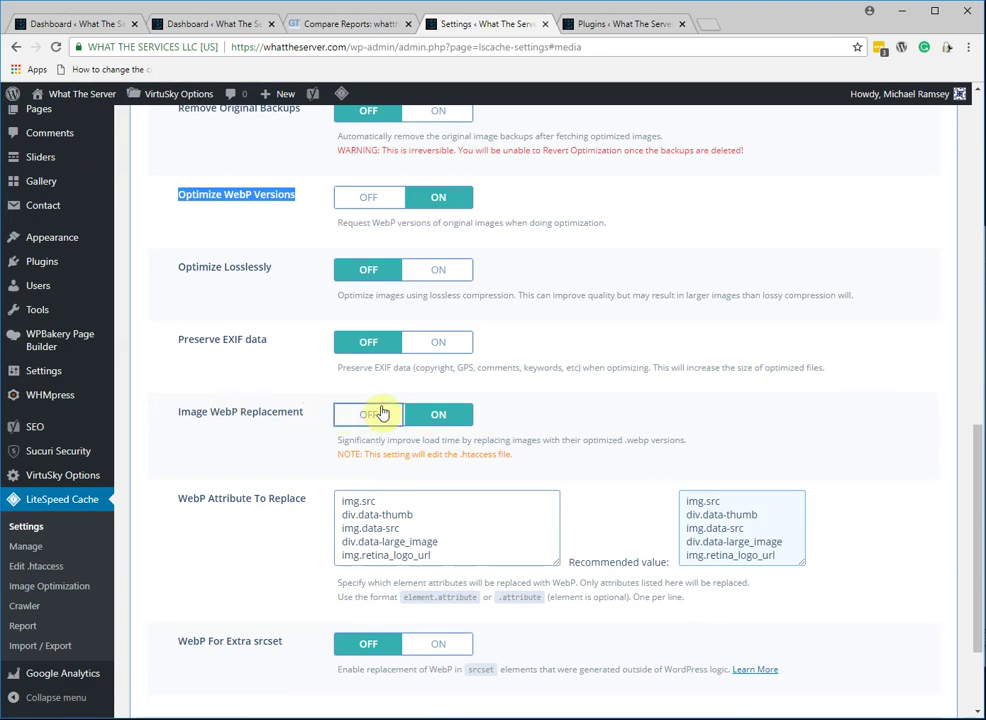
pyautogui.scroll(-2, 237, 440)
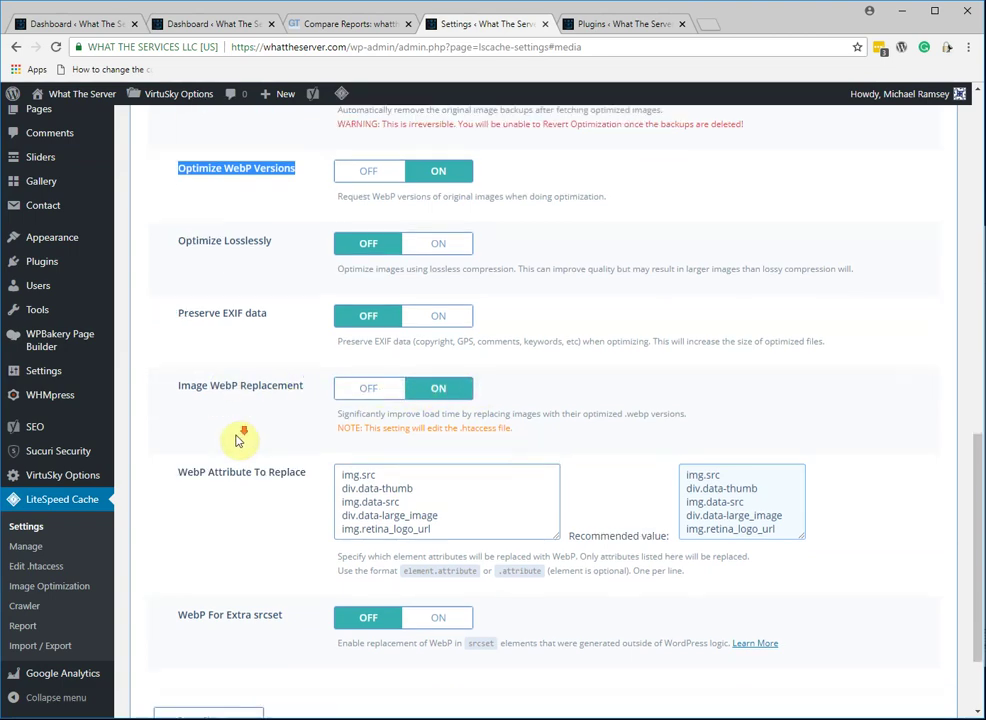
pyautogui.scroll(15, 237, 440)
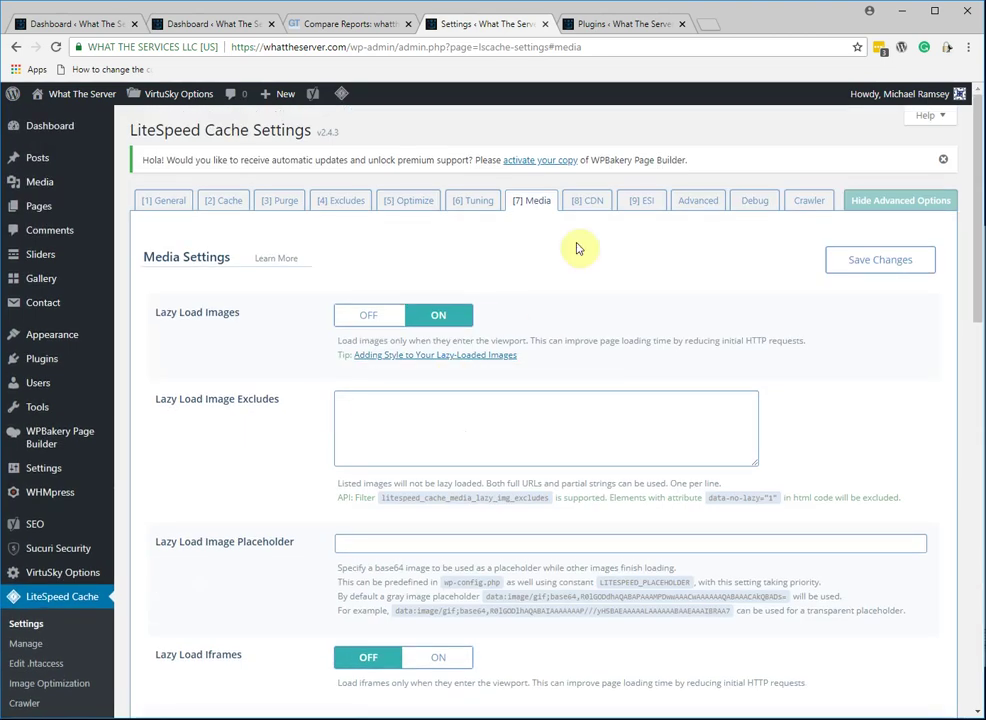
# Step: Review the LiteSpeed Cache CDN settings, from the CDN mapping and included directories to remote jQuery loading and the Cloudflare API
pyautogui.click(591, 203)
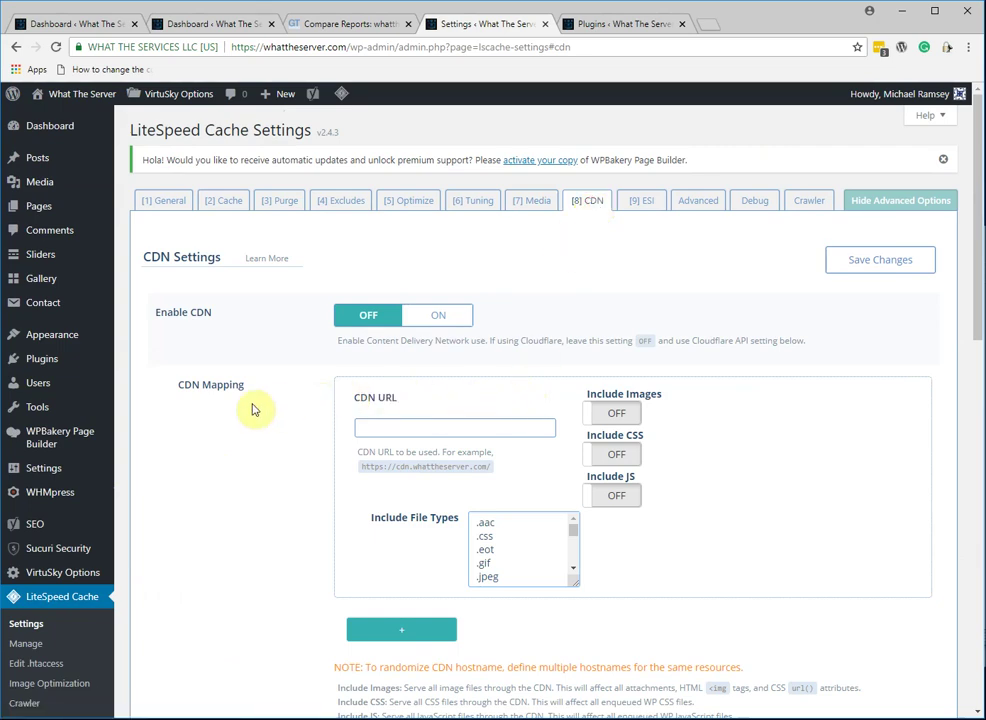
pyautogui.scroll(-3, 252, 408)
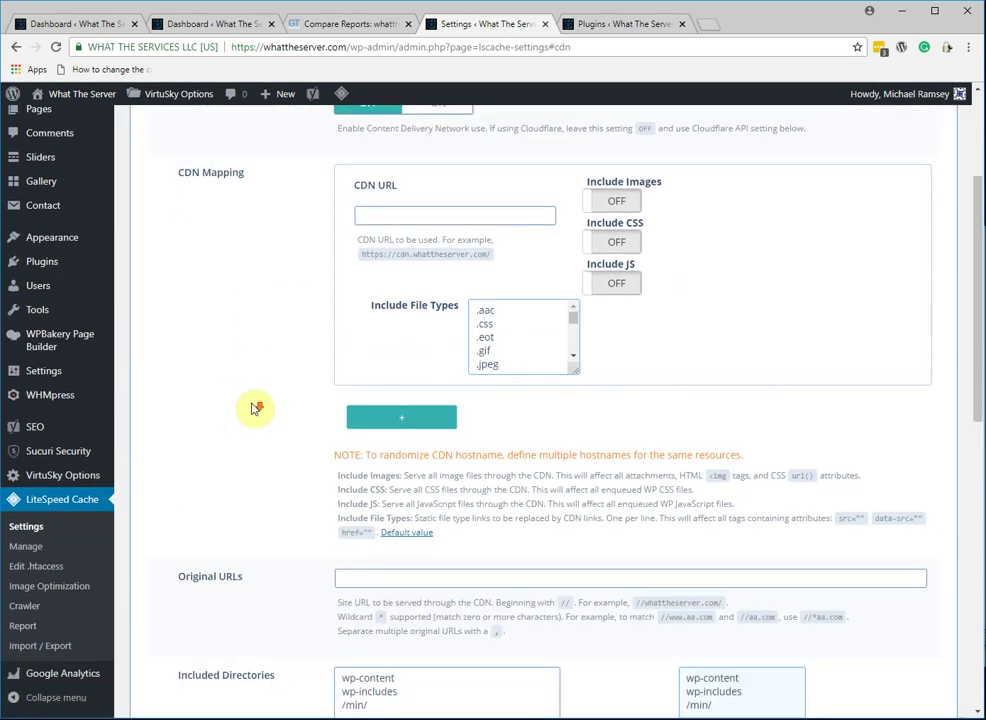
pyautogui.scroll(-5, 252, 408)
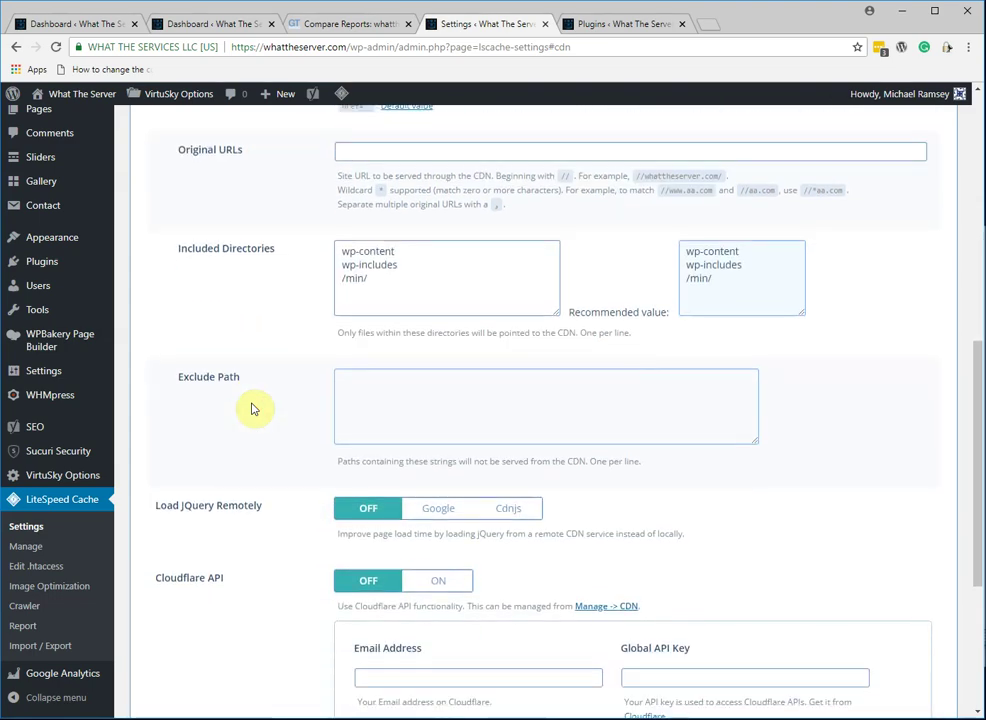
pyautogui.scroll(-4, 252, 408)
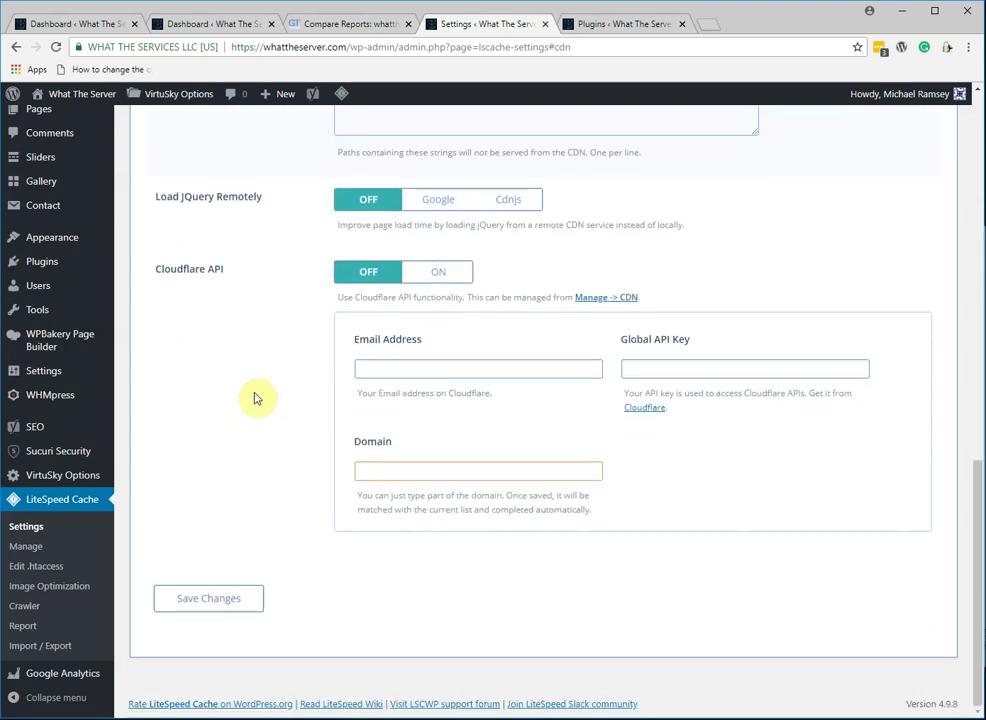
pyautogui.scroll(12, 254, 398)
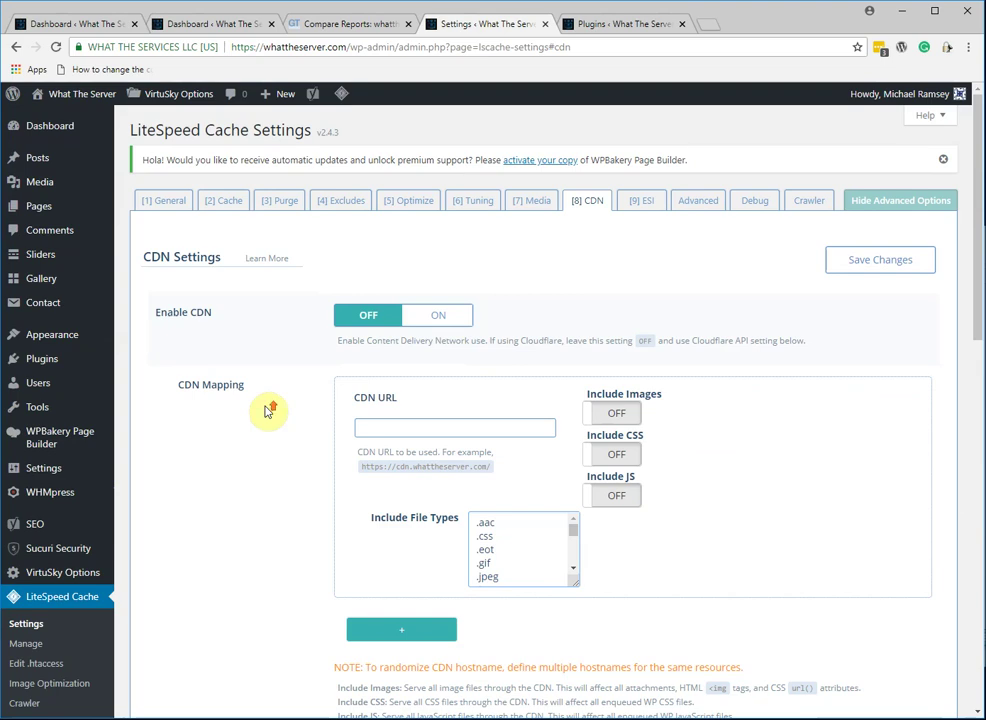
# Step: Review the LiteSpeed Cache ESI settings, including the admin bar and comment form caching and the vary group per user role
pyautogui.click(643, 201)
pyautogui.scroll(-1, 537, 384)
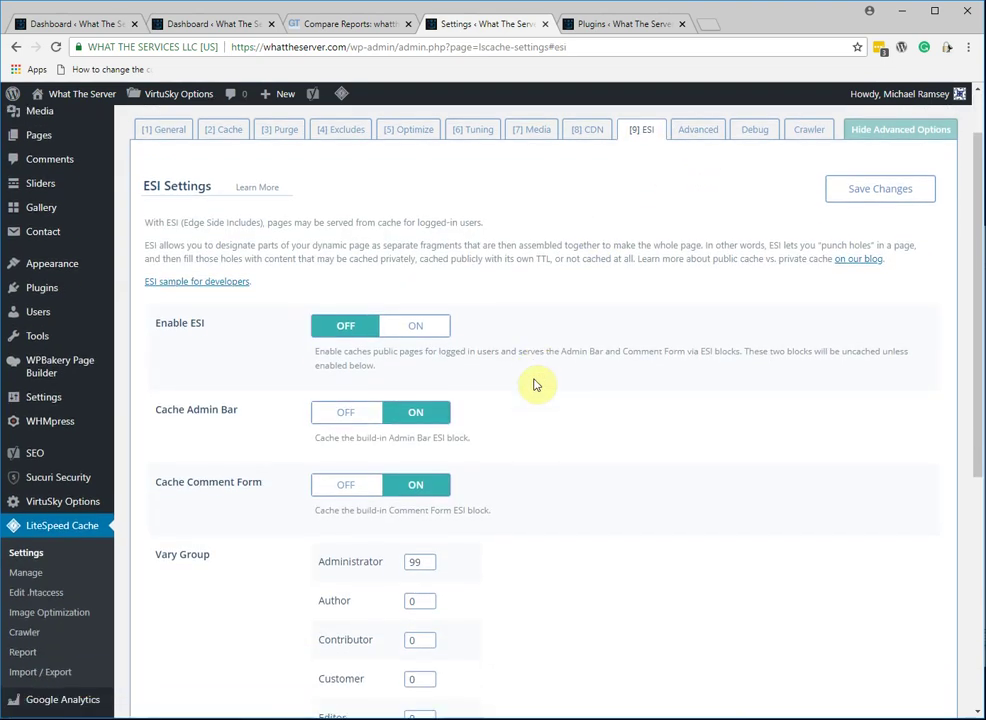
pyautogui.scroll(-1, 537, 384)
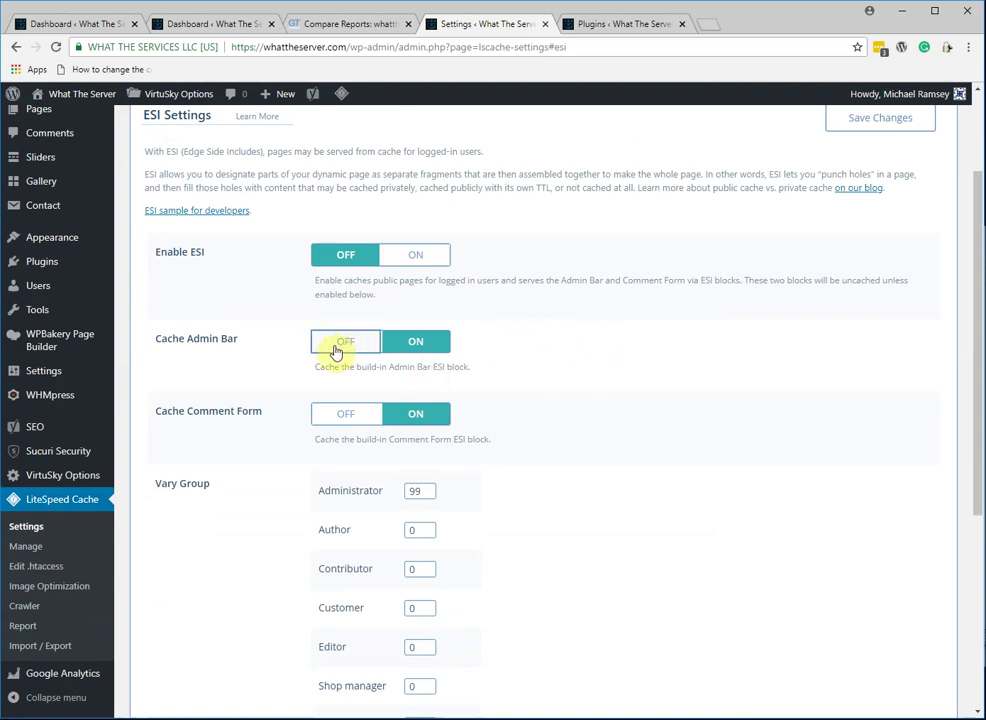
pyautogui.scroll(-4, 607, 521)
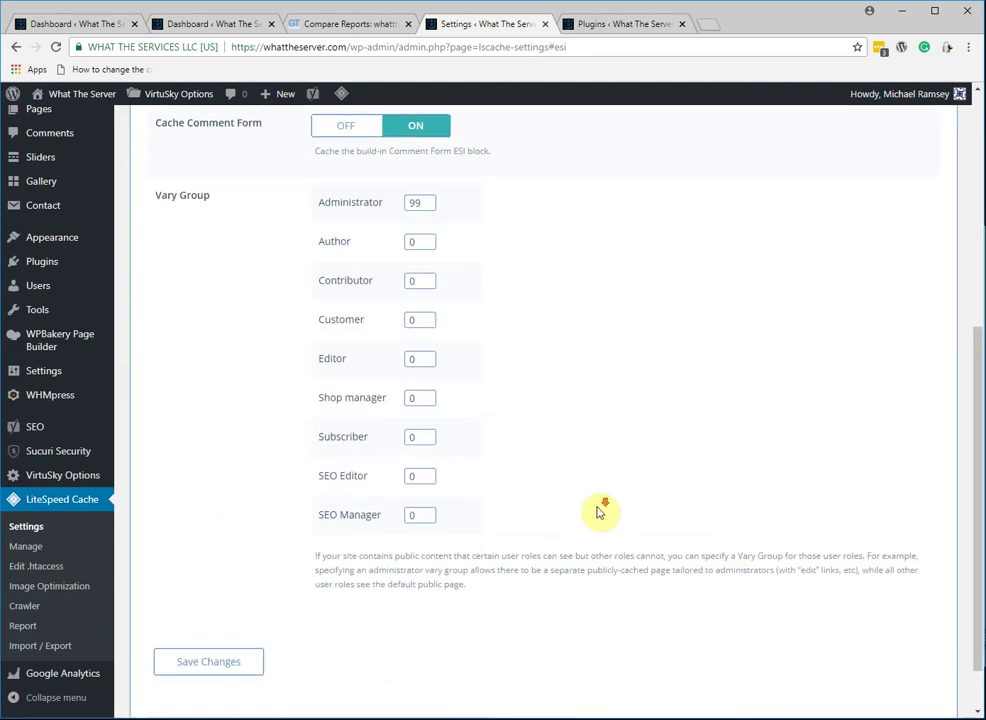
pyautogui.scroll(5, 600, 512)
pyautogui.scroll(1, 600, 512)
# Step: Review the object cache options in the LiteSpeed Cache advanced settings
pyautogui.click(698, 202)
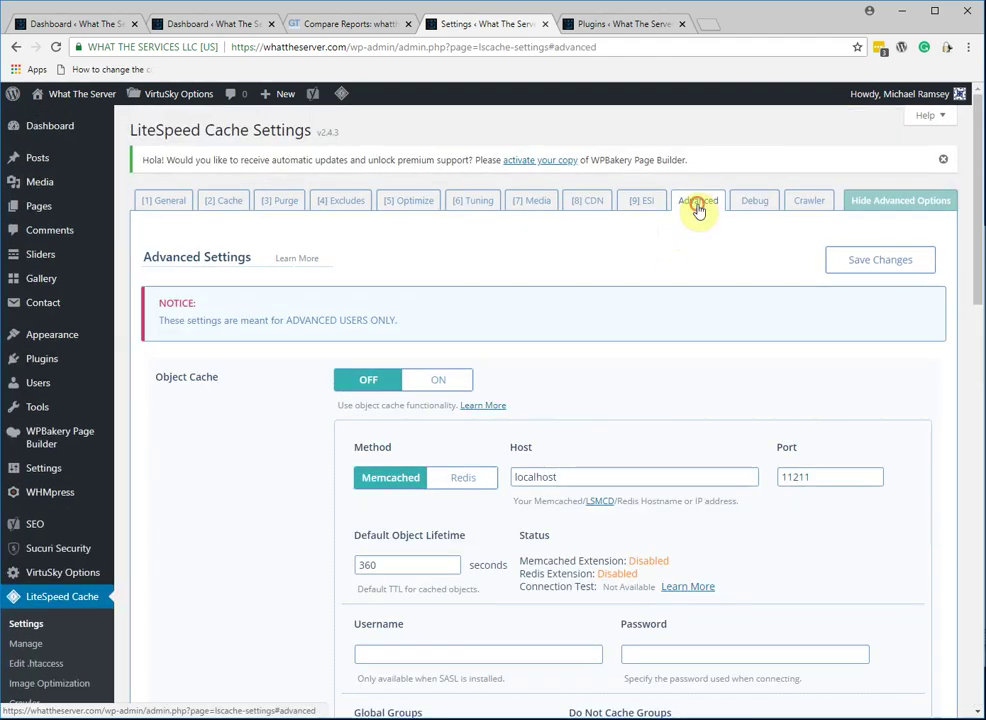
pyautogui.scroll(-1, 249, 390)
pyautogui.scroll(-1, 249, 390)
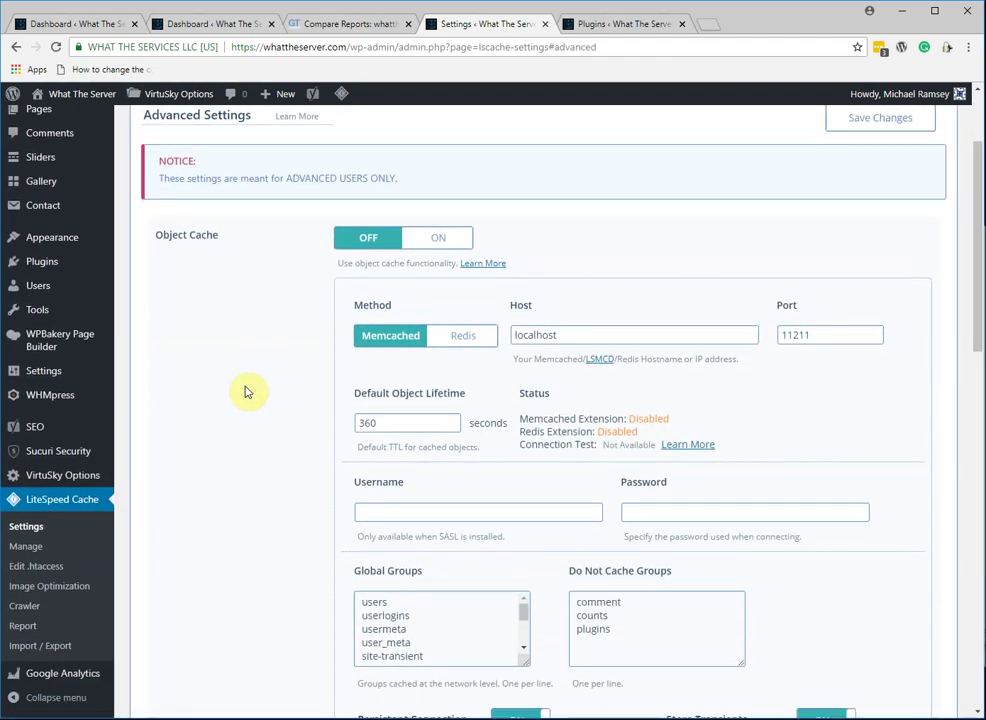
pyautogui.scroll(2, 249, 390)
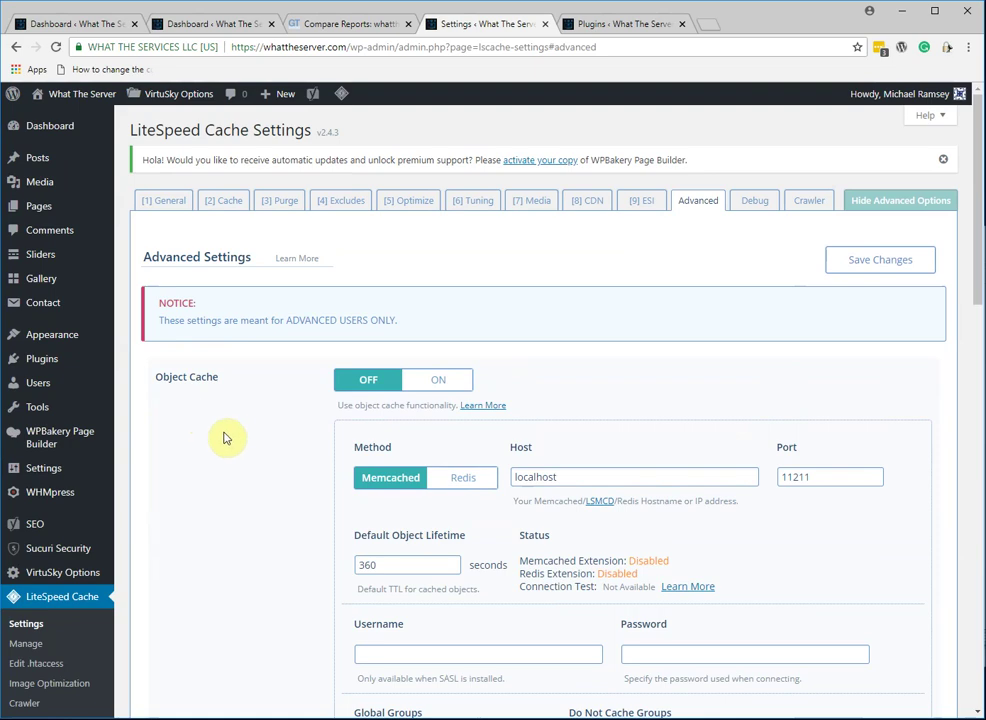
# Step: Review the remaining LiteSpeed Cache advanced settings, from the object cache groups and browser cache to the login cookie, purge hooks and Instant Click
pyautogui.scroll(-3, 225, 402)
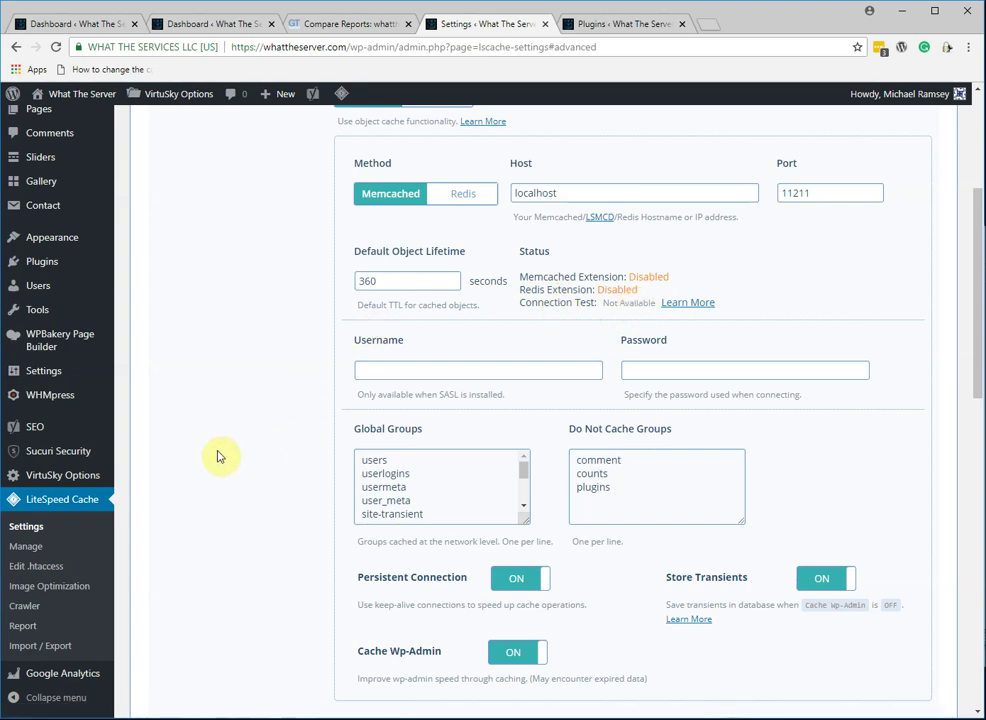
pyautogui.scroll(-1, 220, 457)
pyautogui.scroll(-2, 220, 455)
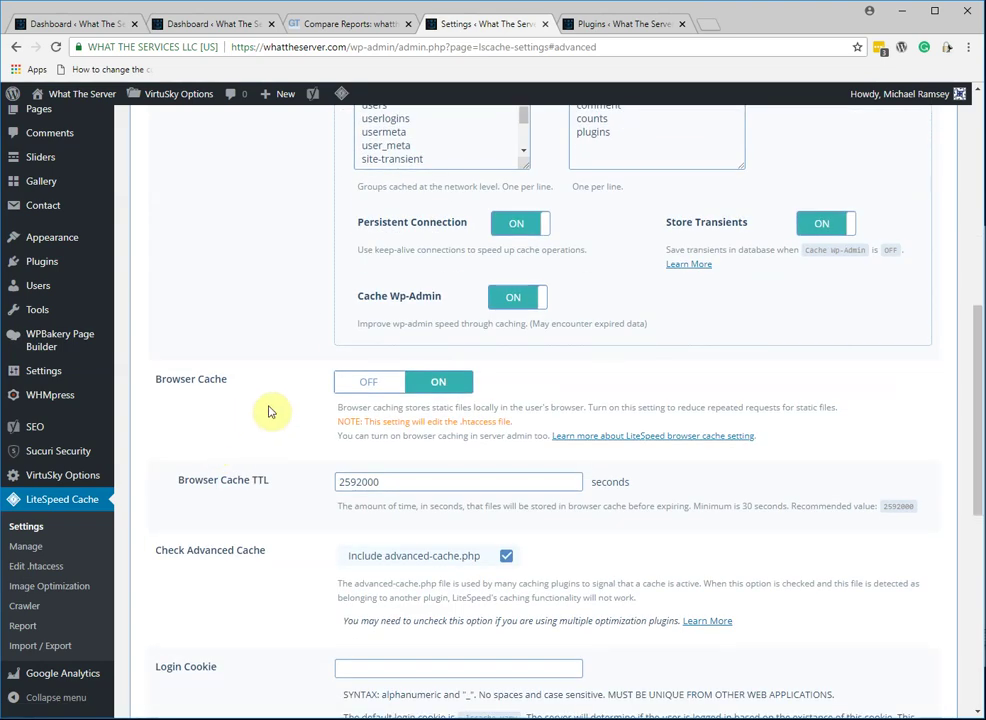
pyautogui.scroll(-2, 307, 437)
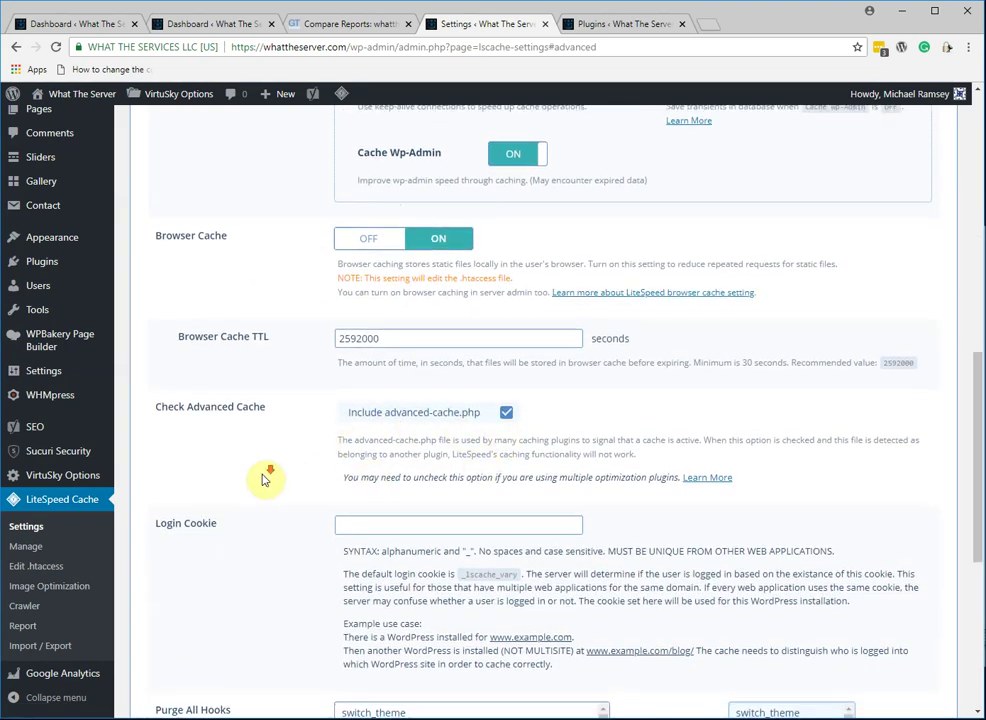
pyautogui.scroll(-3, 275, 473)
pyautogui.scroll(-1, 270, 473)
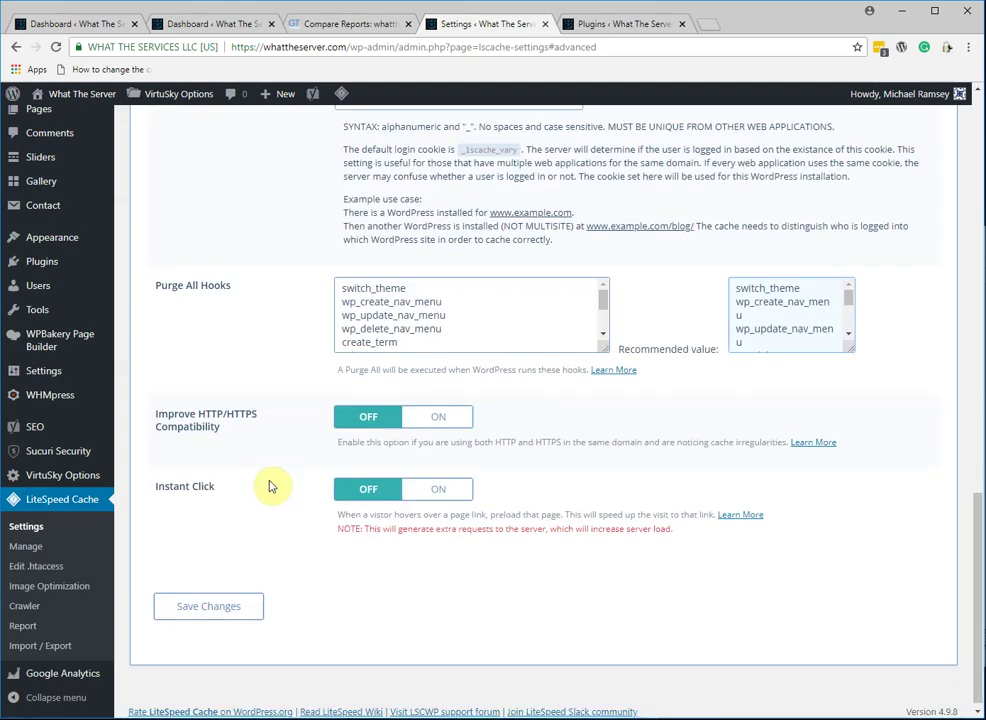
pyautogui.scroll(12, 278, 495)
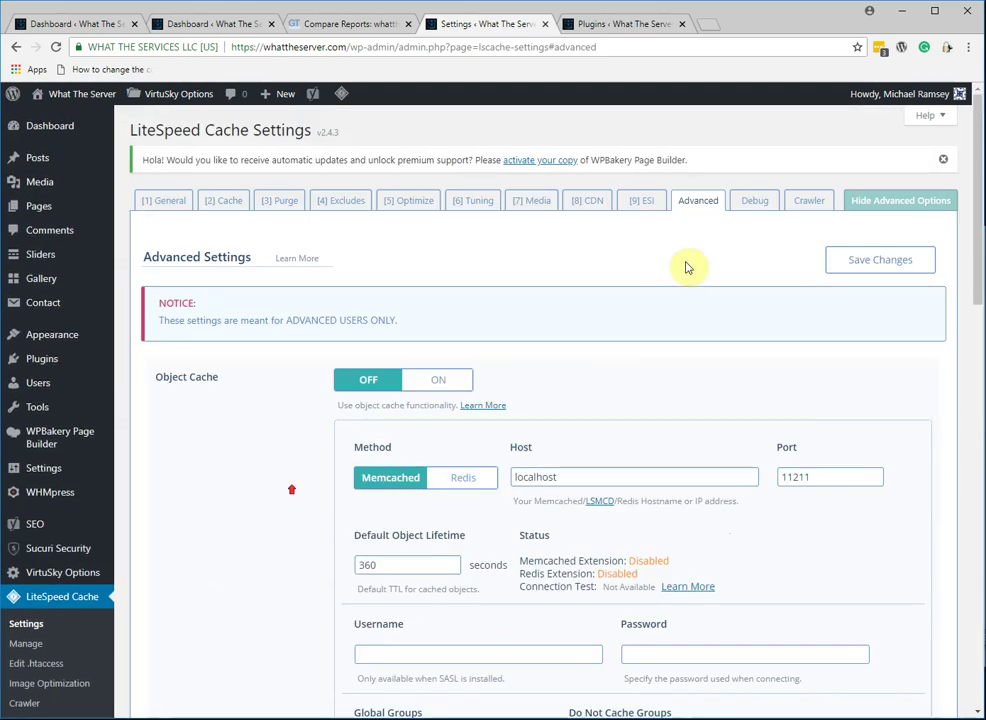
# Step: Review the LiteSpeed Cache crawler settings, including the delay, run duration, crawl interval, threads, server load limit and custom sitemap
pyautogui.click(759, 204)
pyautogui.click(797, 202)
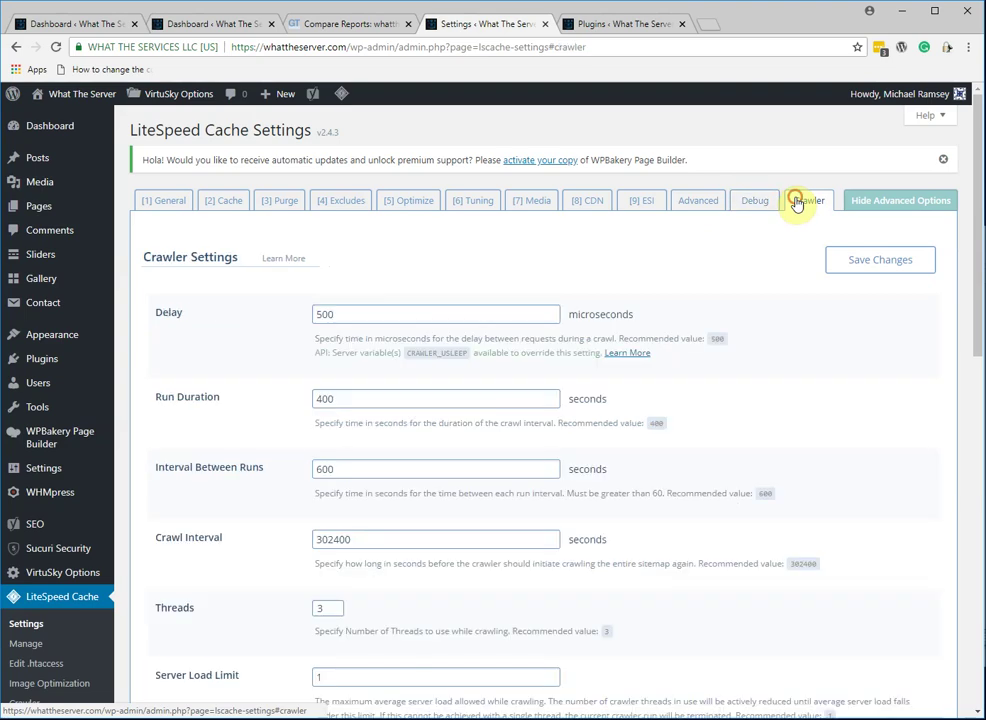
pyautogui.scroll(-3, 224, 348)
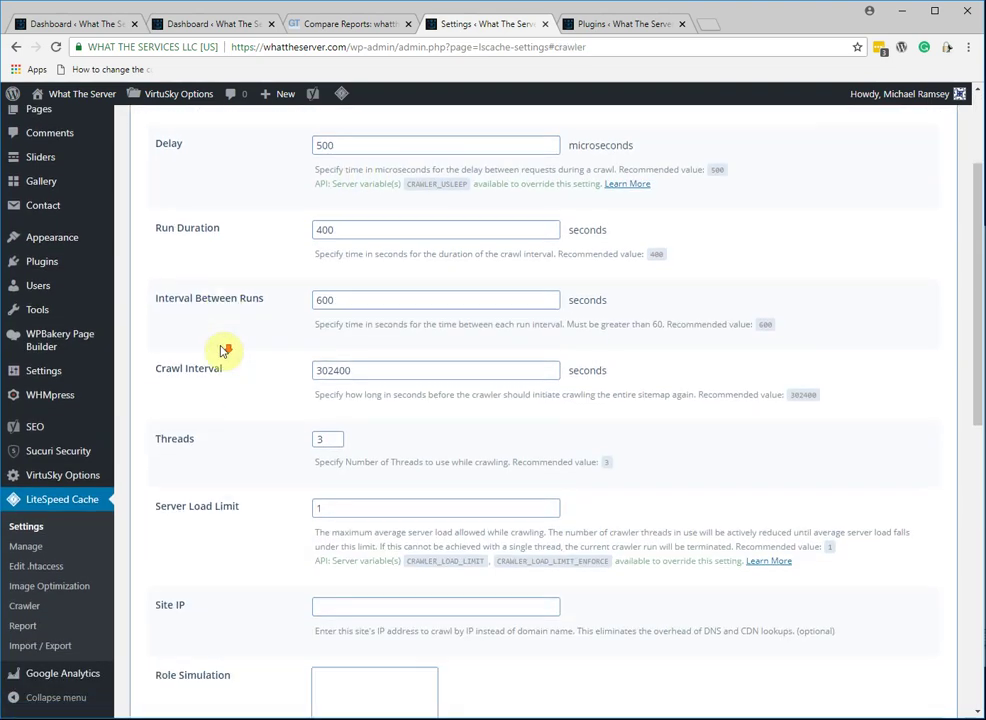
pyautogui.scroll(-4, 224, 348)
pyautogui.scroll(6, 227, 352)
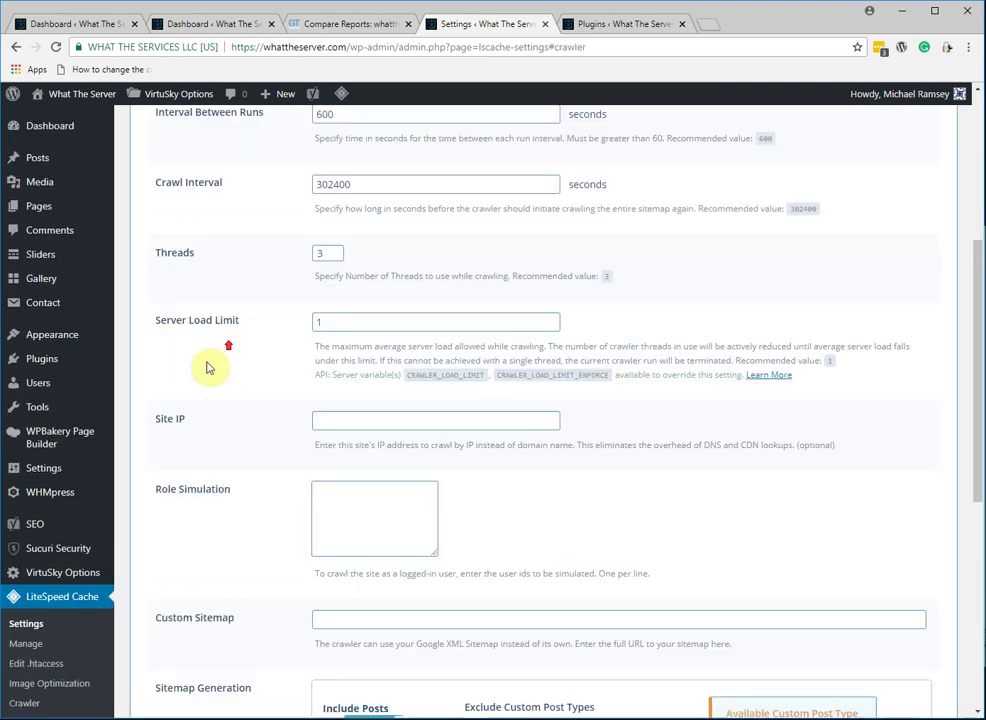
# Step: Hide the advanced options from the LiteSpeed Cache general settings and review the default TTL values in basic mode
pyautogui.click(163, 201)
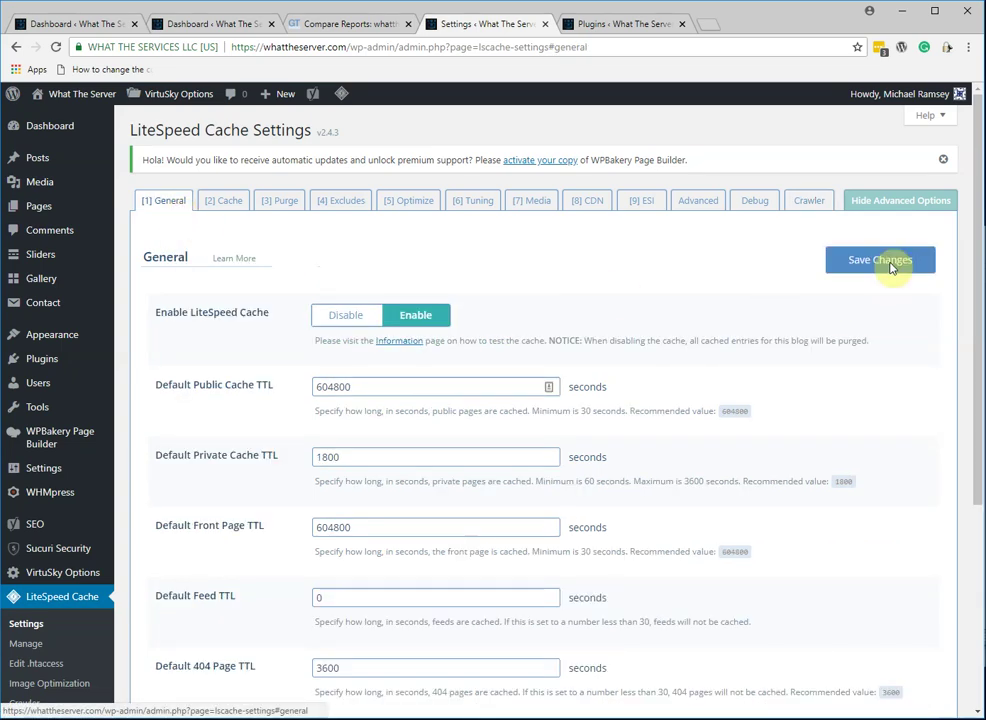
pyautogui.click(918, 201)
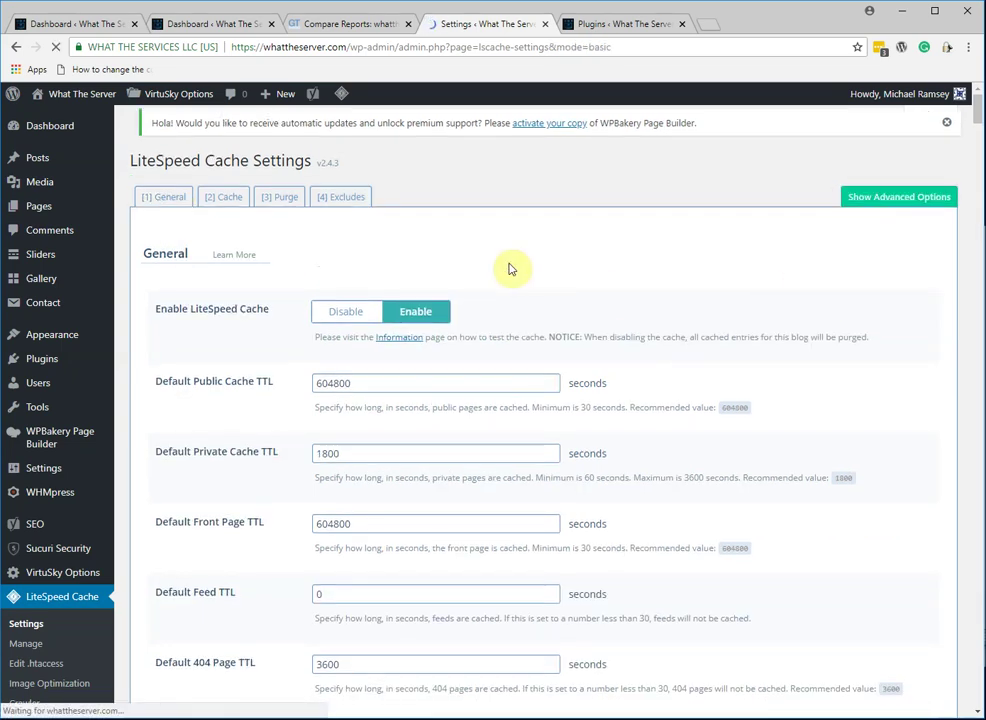
pyautogui.scroll(-3, 167, 339)
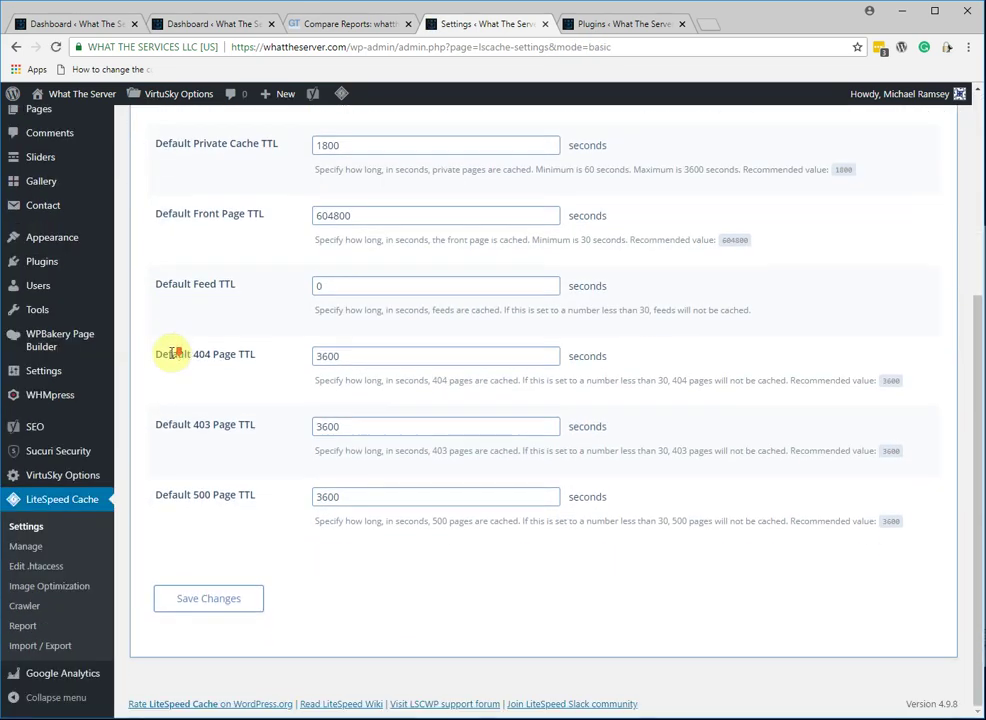
pyautogui.scroll(4, 170, 355)
# Step: Look through the basic-mode Cache, Purge and Excludes settings, and show the advanced options again from the general settings
pyautogui.click(224, 202)
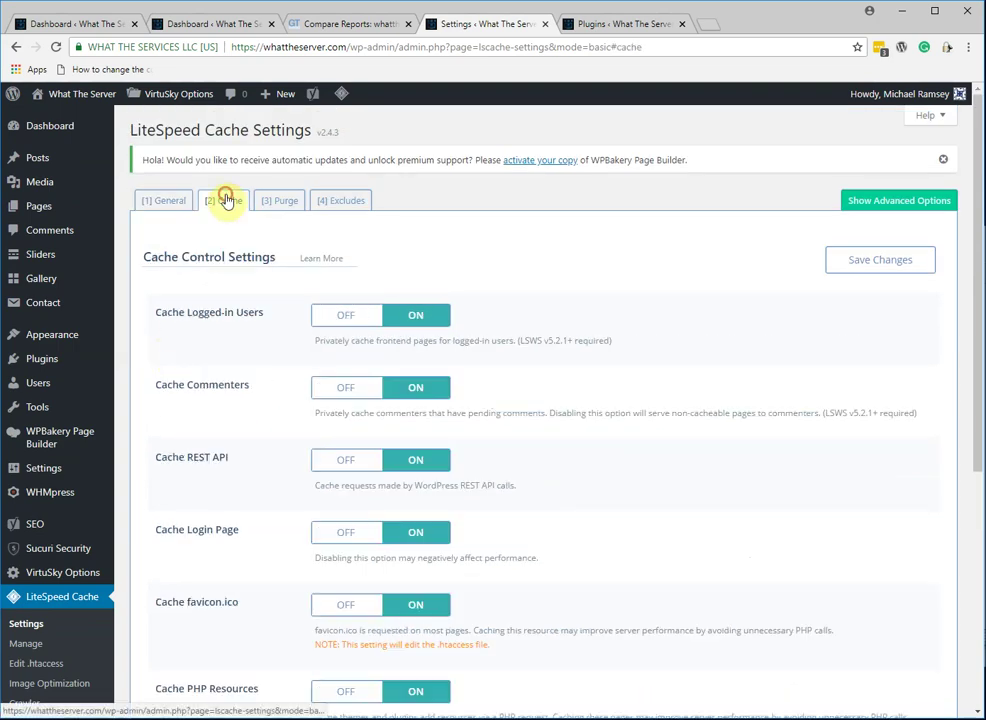
pyautogui.click(292, 199)
pyautogui.click(357, 206)
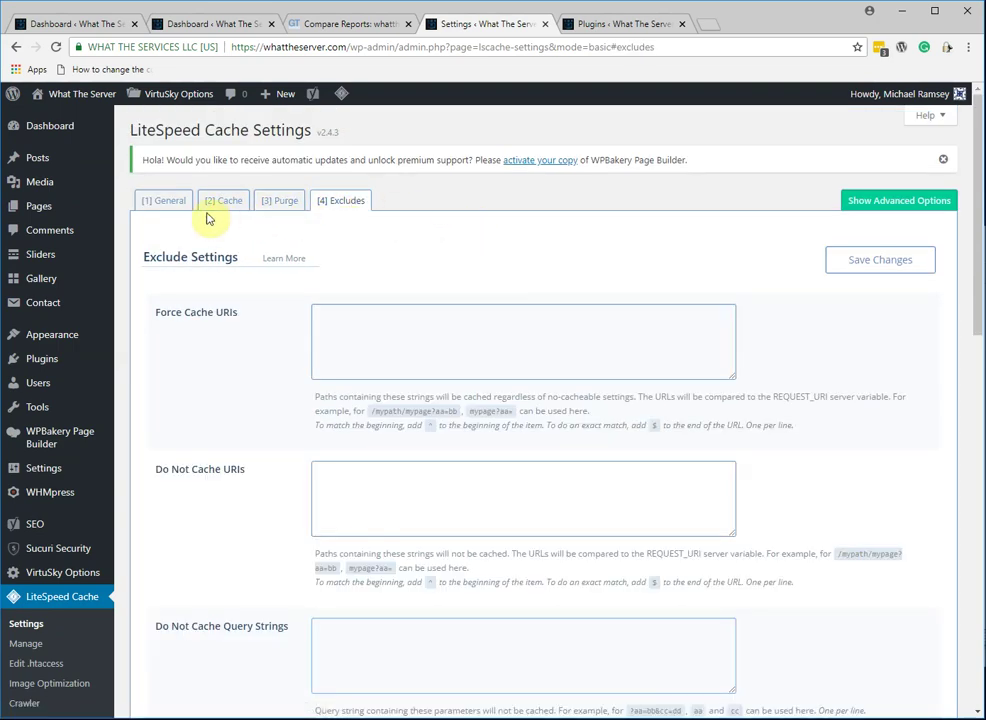
pyautogui.click(170, 205)
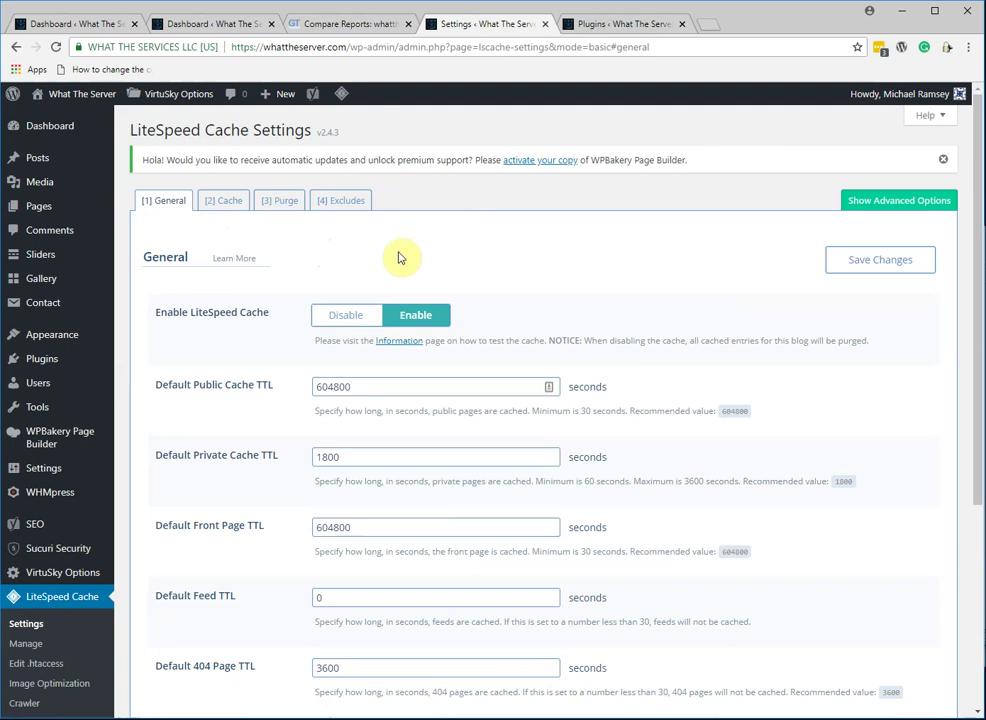
pyautogui.click(873, 202)
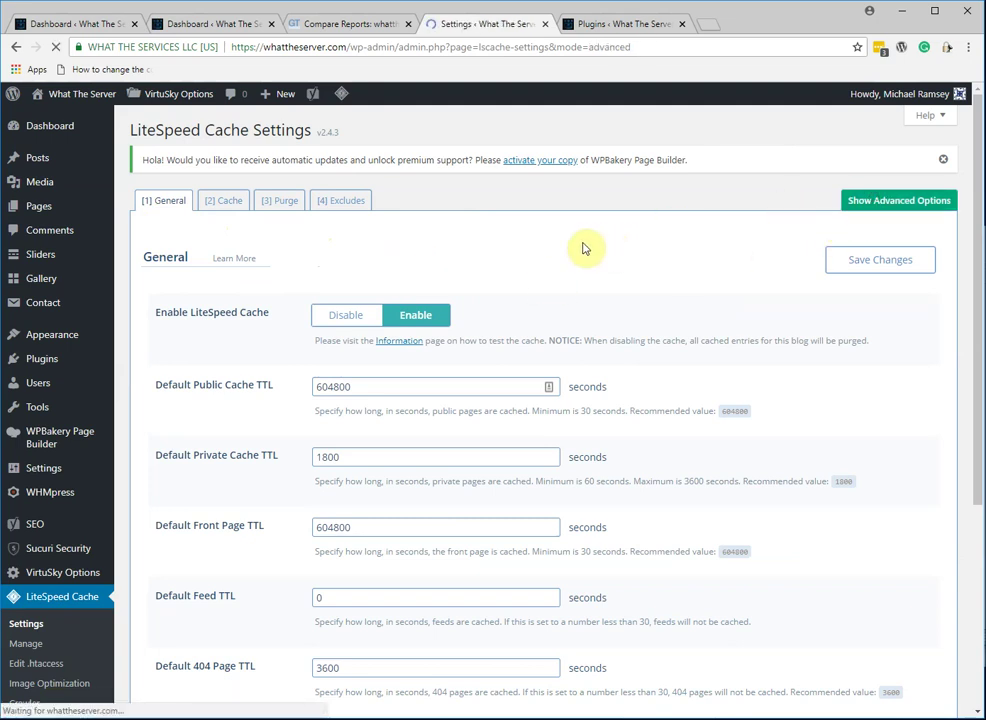